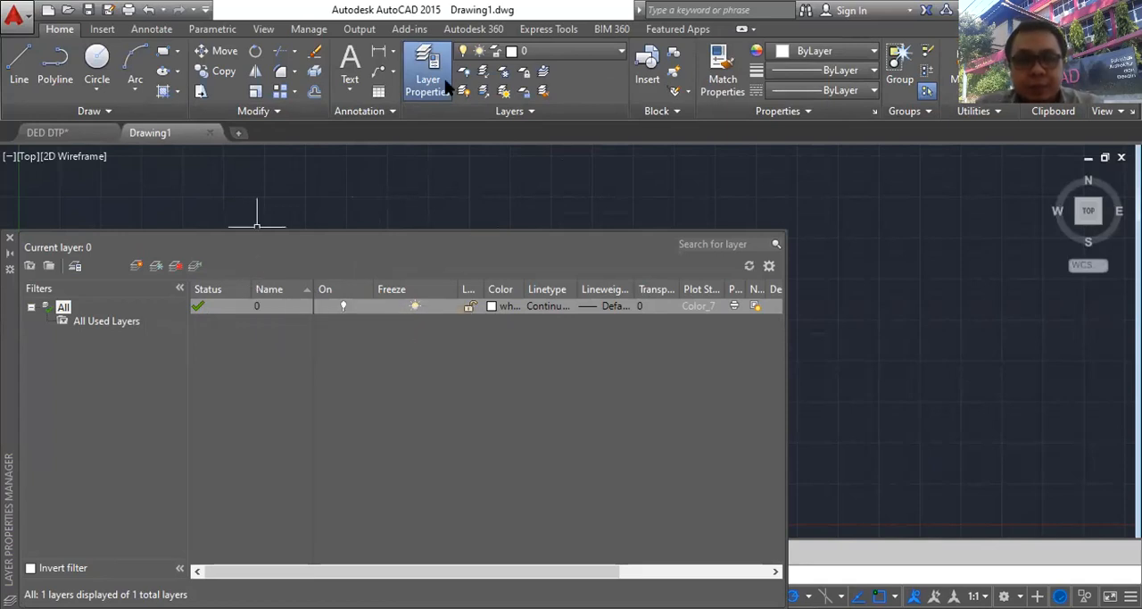
- Create a new layer named Dinding and set its colour to cyan
click(135, 266)
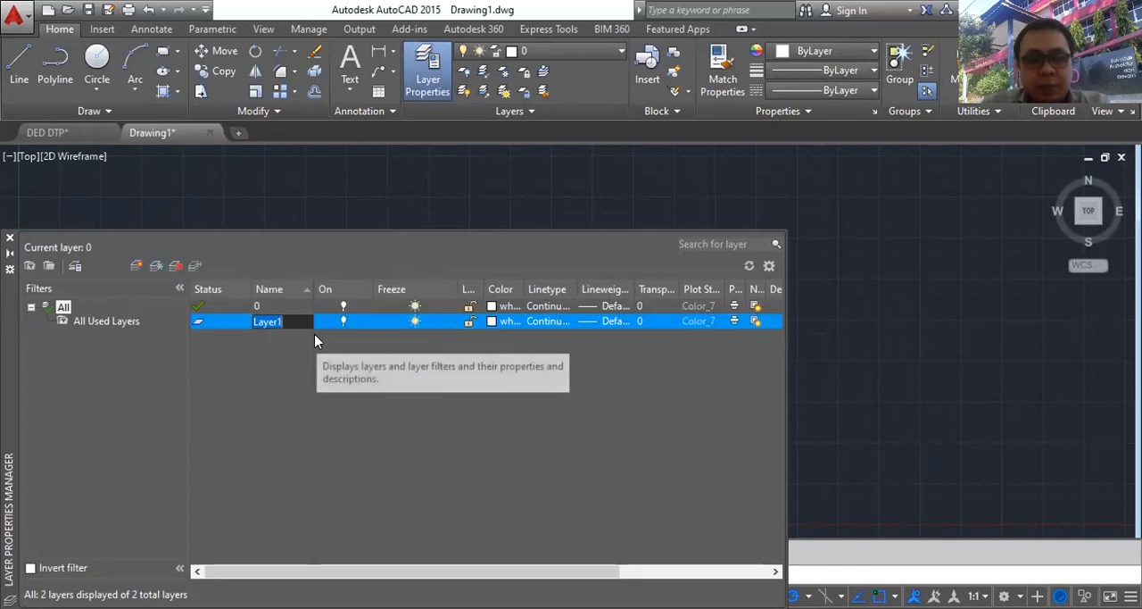
text(Dinding)
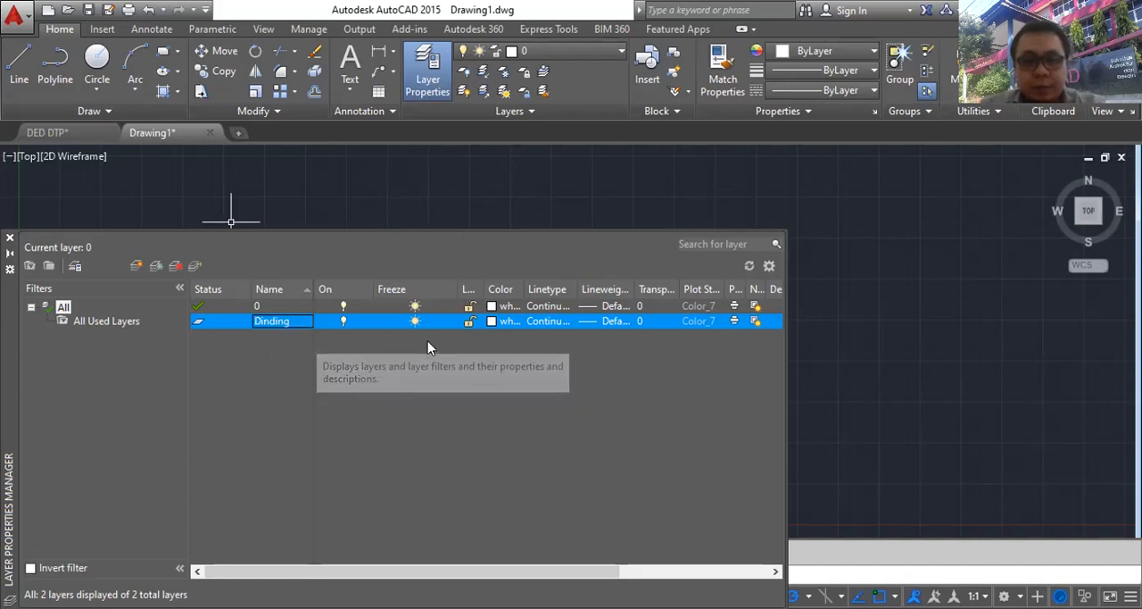
click(491, 321)
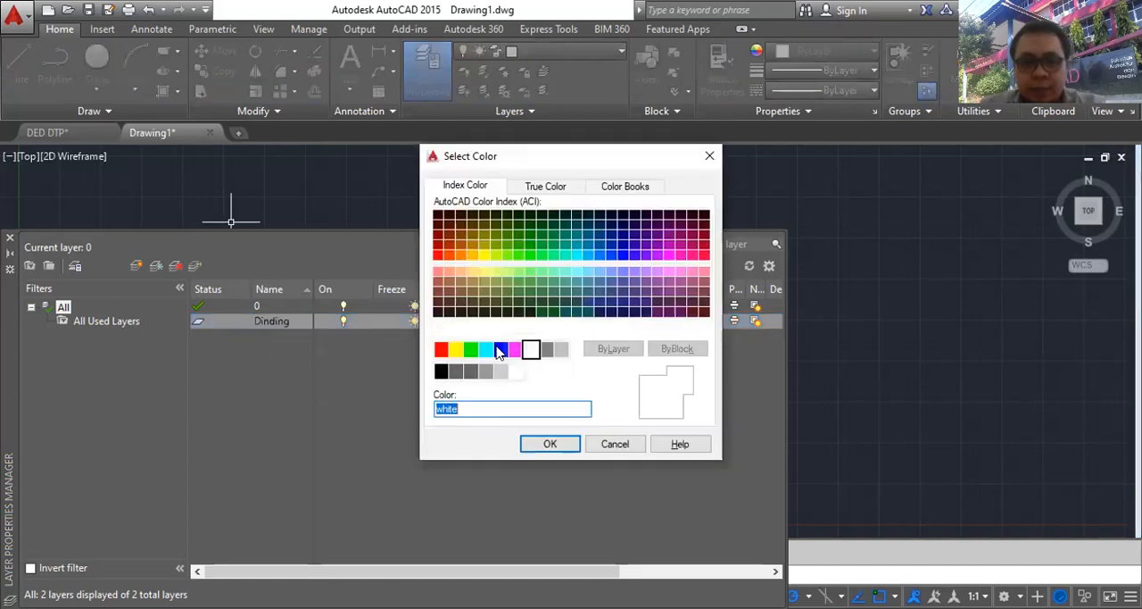
click(485, 348)
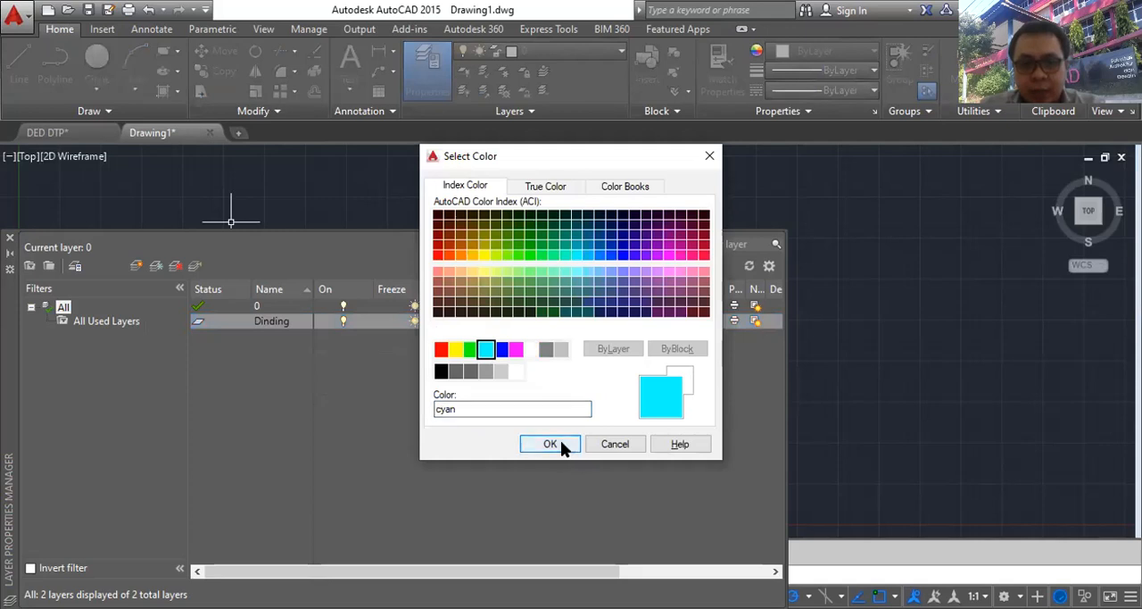
click(549, 443)
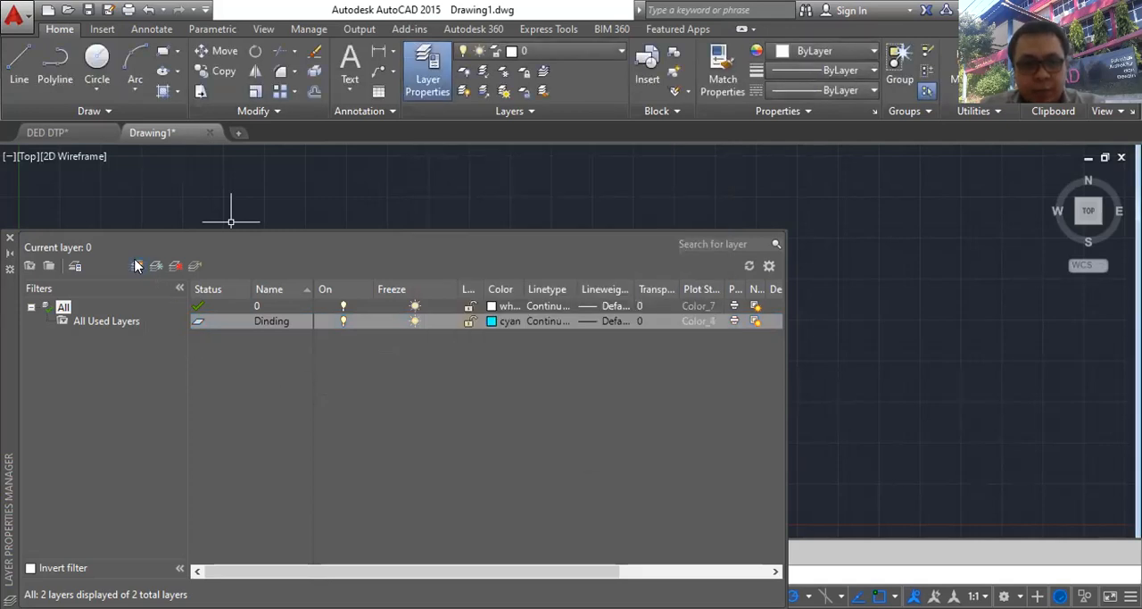
- Create a new layer named Struktur and set its colour to magenta
key(alt+n)
text(Str)
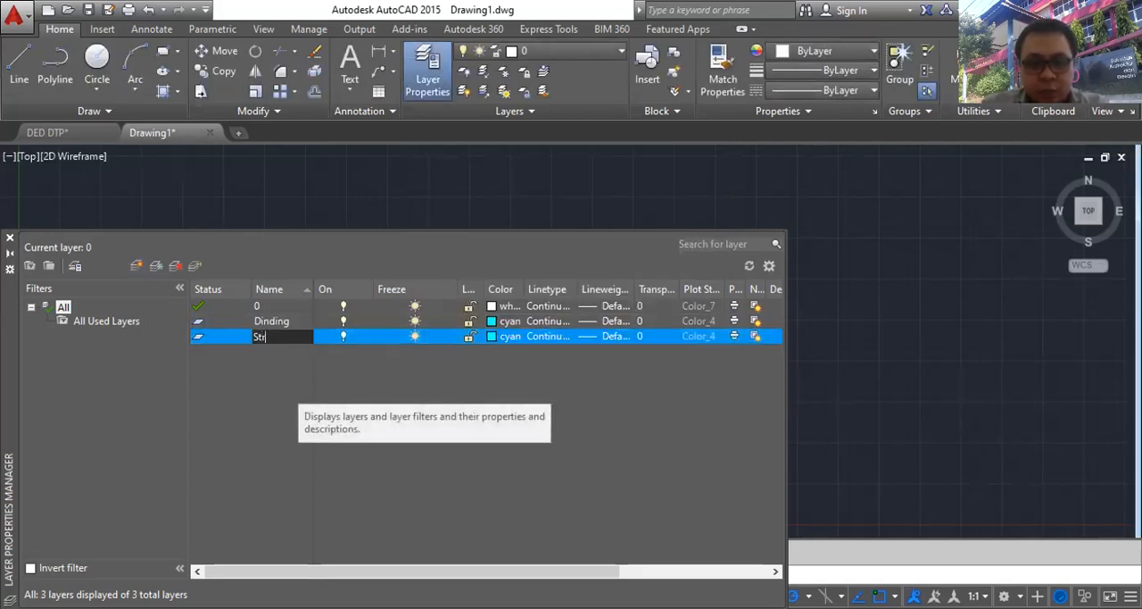
text(uktur)
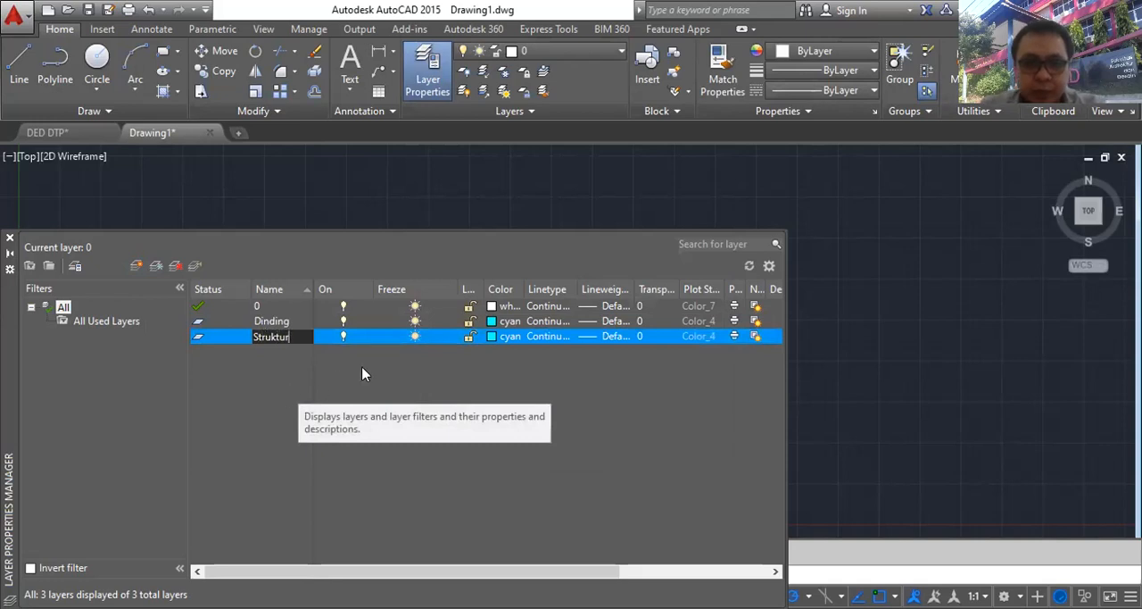
key(Return)
click(492, 336)
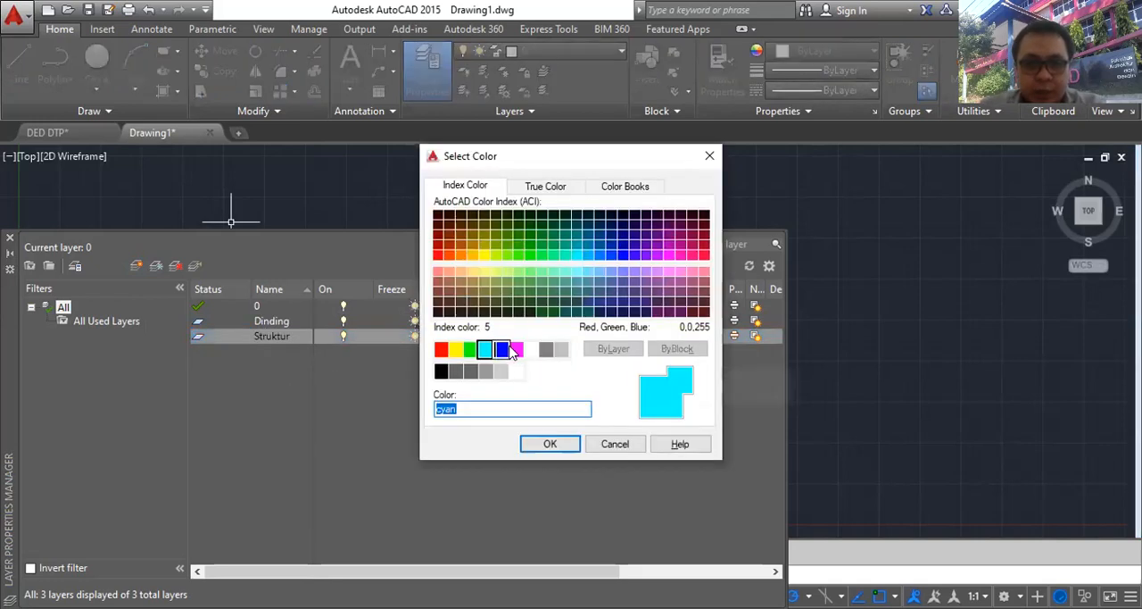
click(516, 348)
click(549, 444)
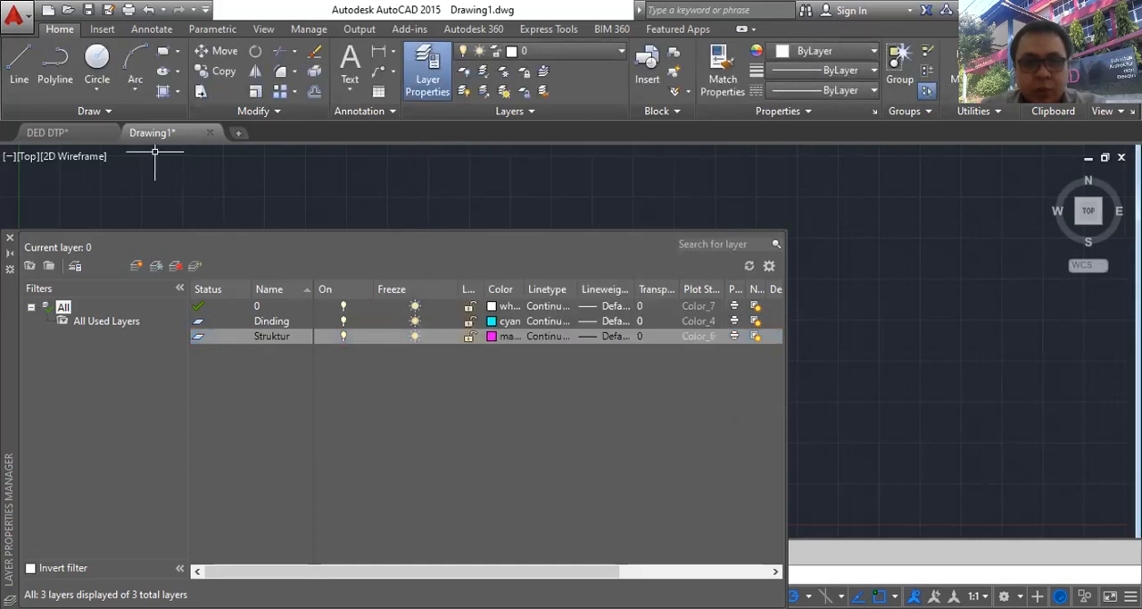
- Create a new layer named Lantai and set its colour to yellow
click(137, 266)
text(Lant)
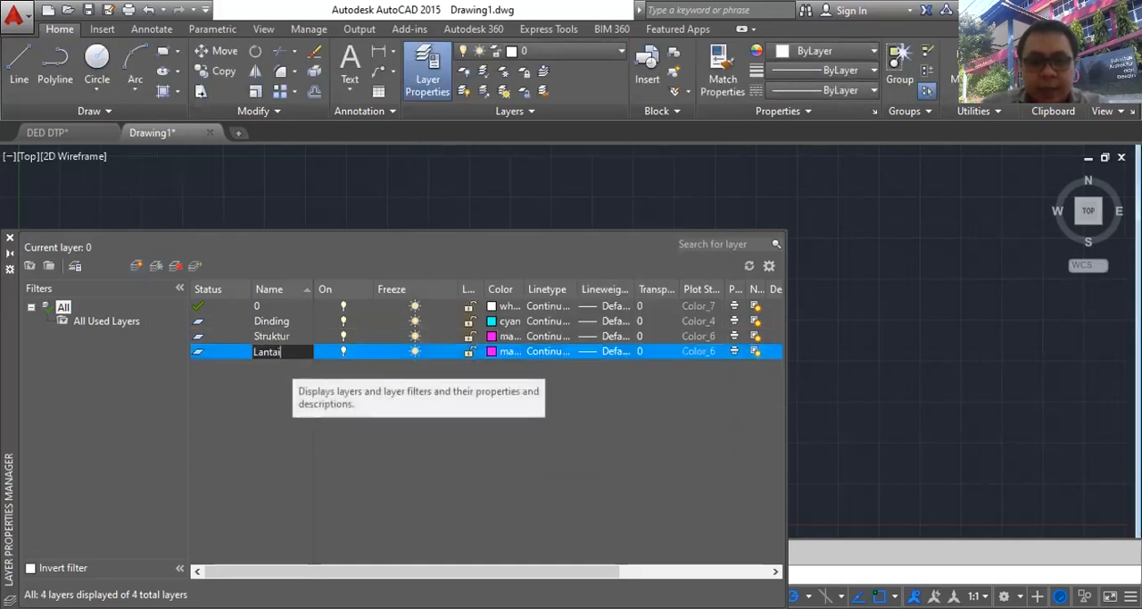
text(ai)
key(Return)
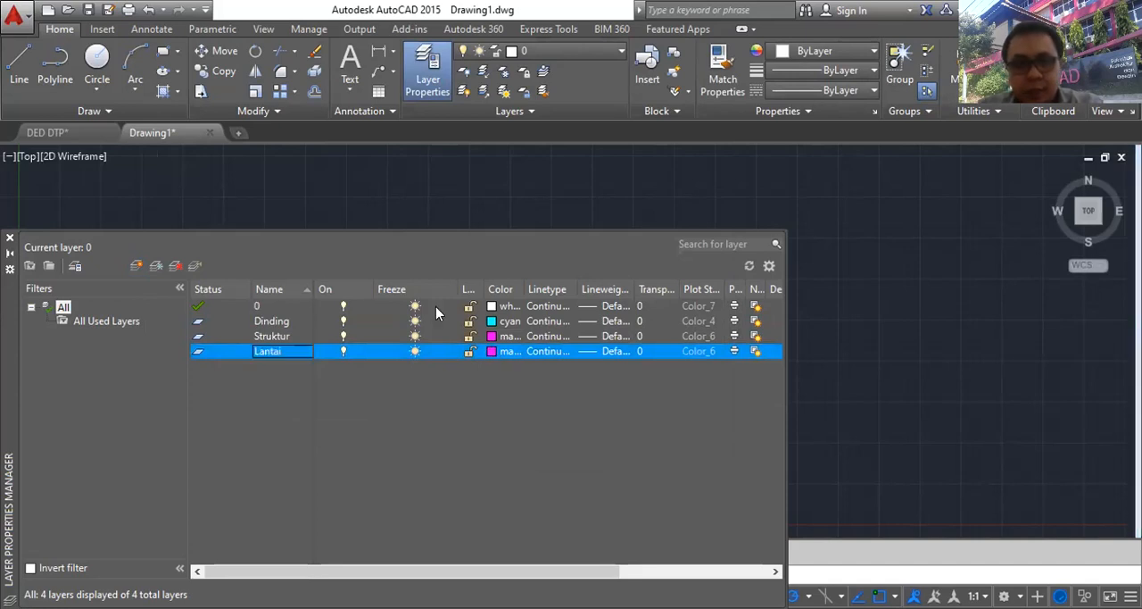
click(505, 350)
click(455, 348)
click(551, 443)
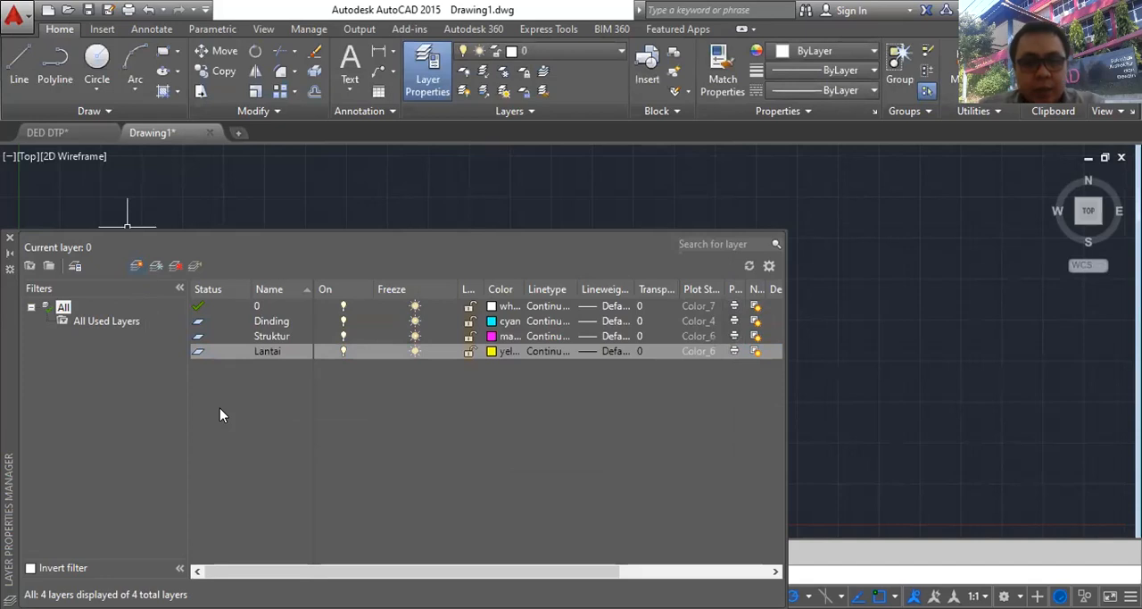
- Create a new layer named Pintu-Jendela and set its colour to red
key(alt+n)
text(P)
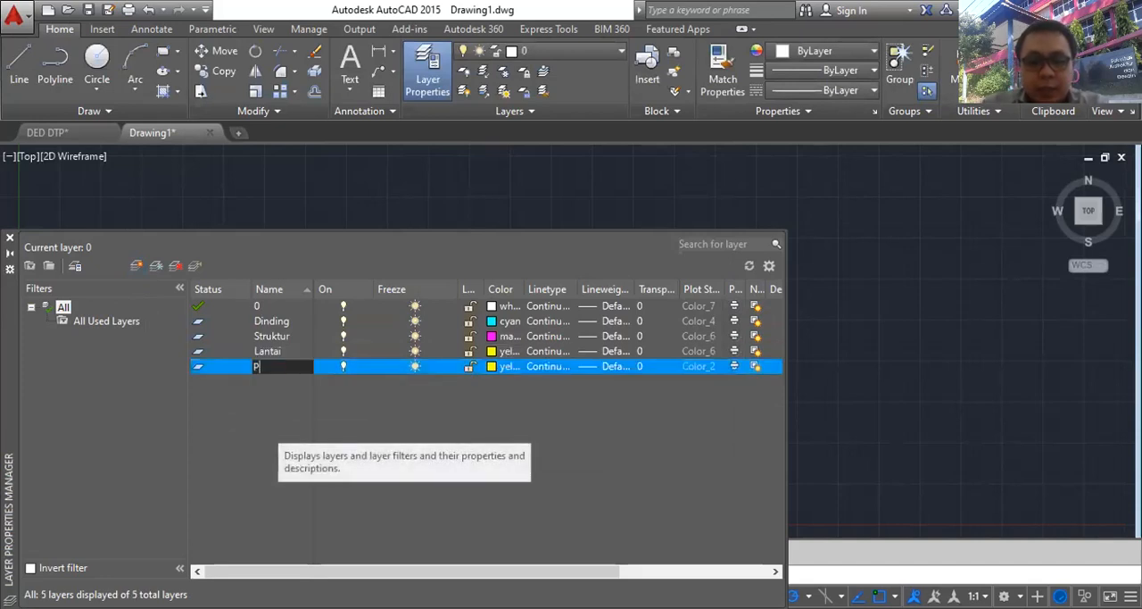
text(intu-Jendela)
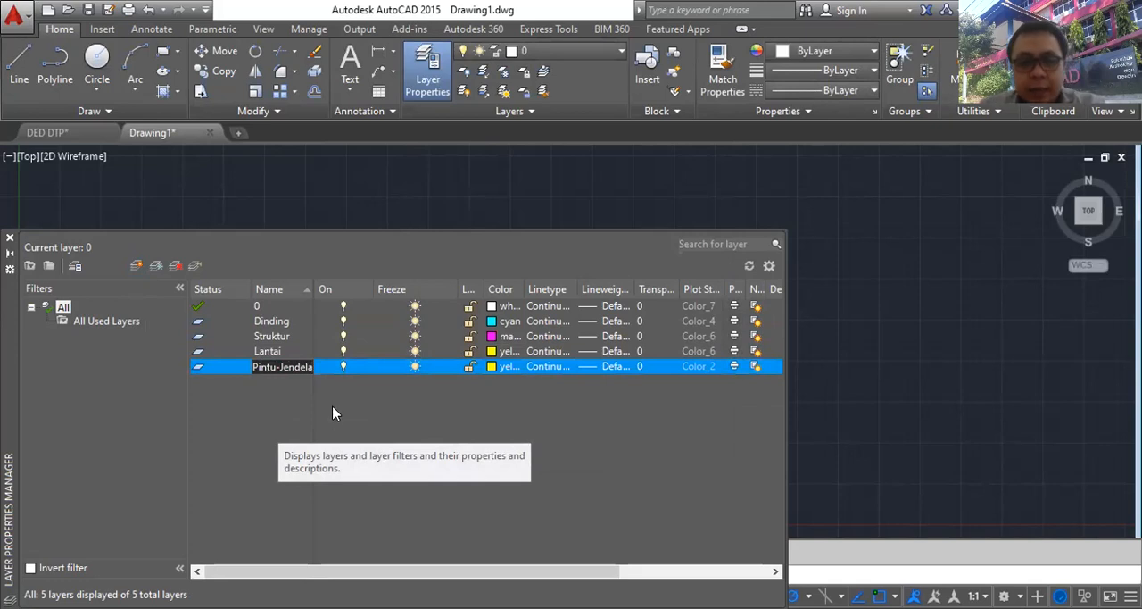
key(Return)
click(494, 367)
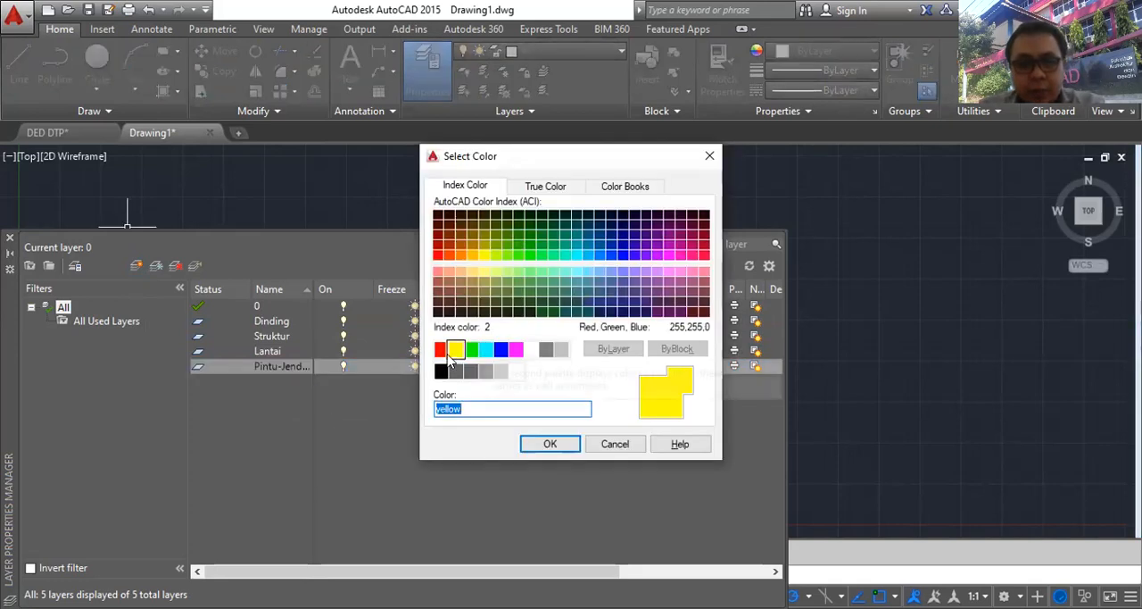
click(441, 348)
click(546, 446)
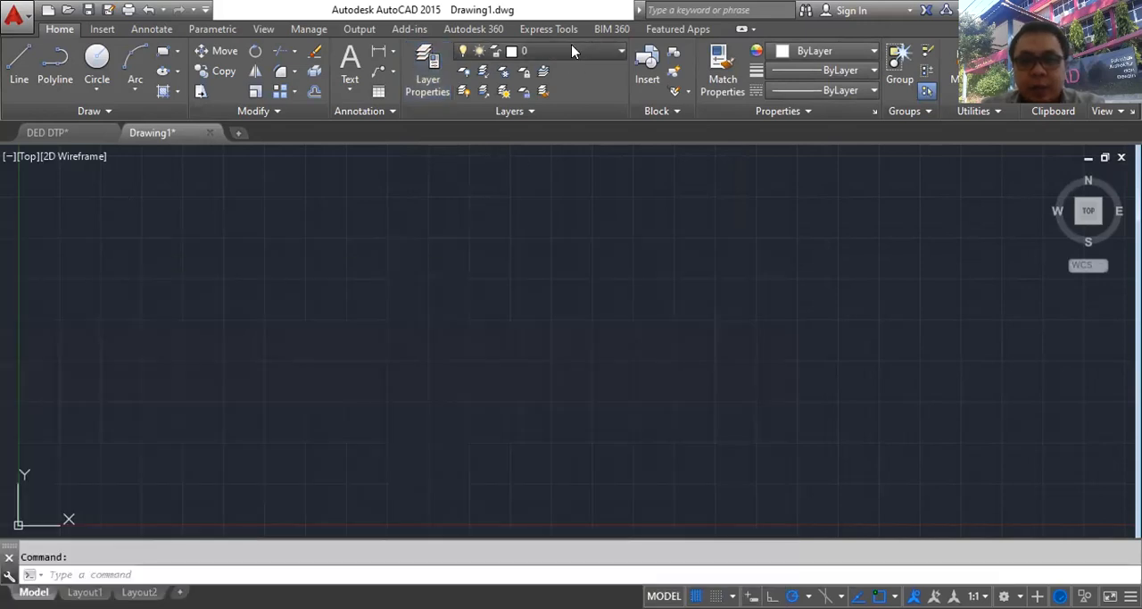
- Make Dinding the current layer and draw a single horizontal line in the upper middle of the drawing area
click(571, 46)
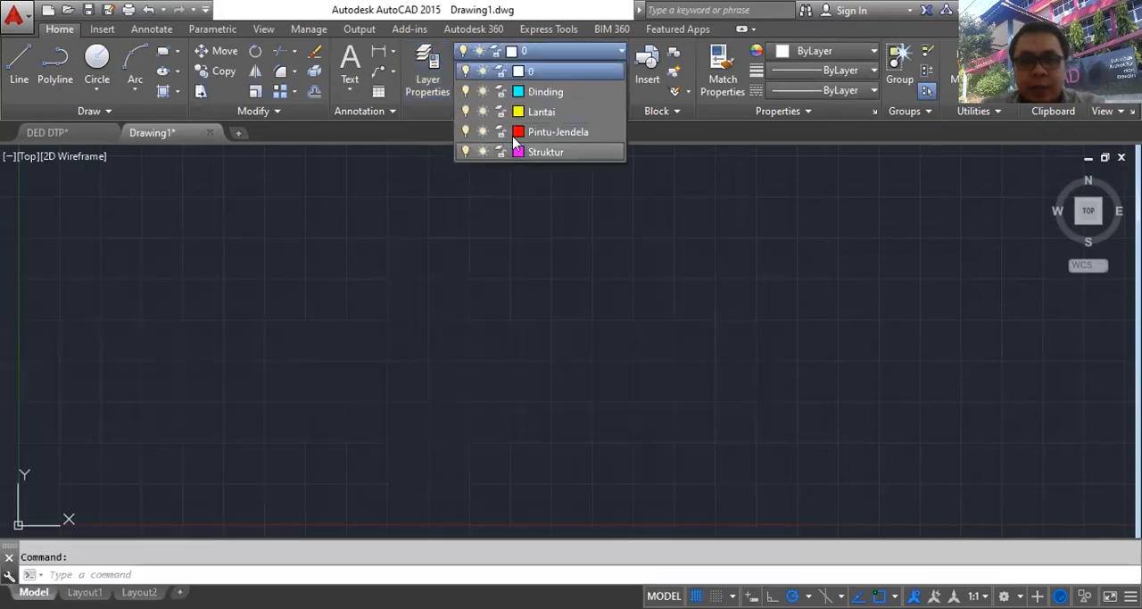
click(543, 92)
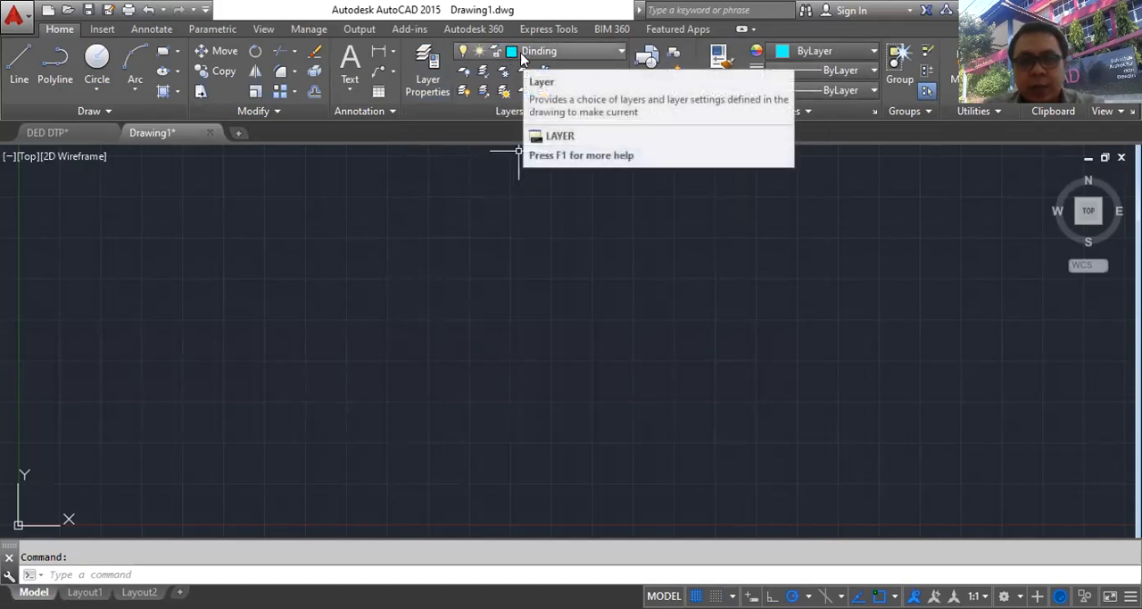
text(1)
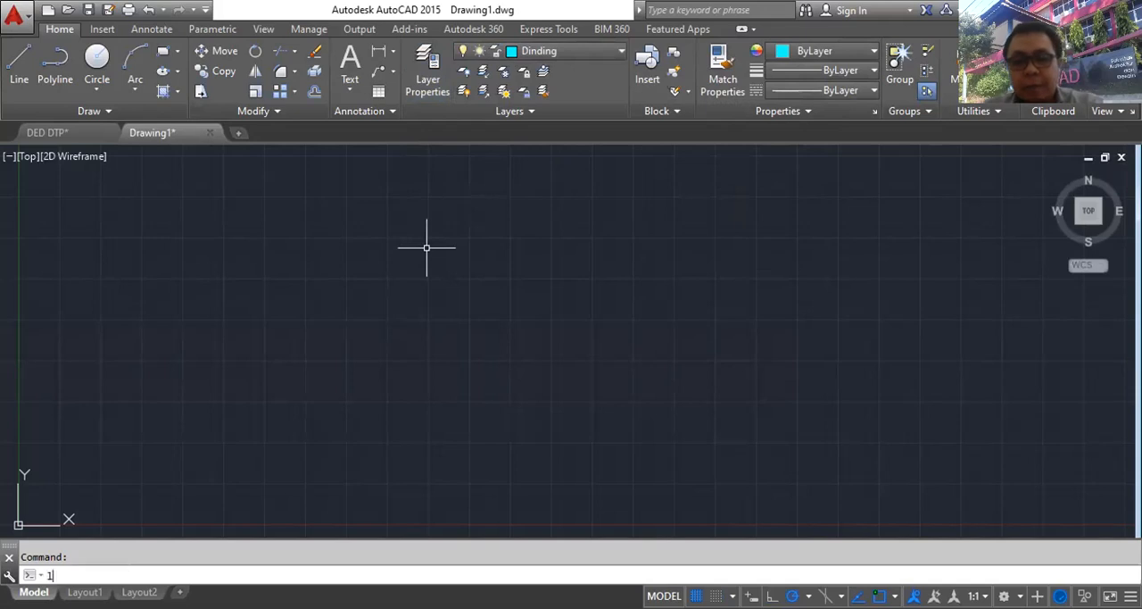
key(Return)
click(412, 260)
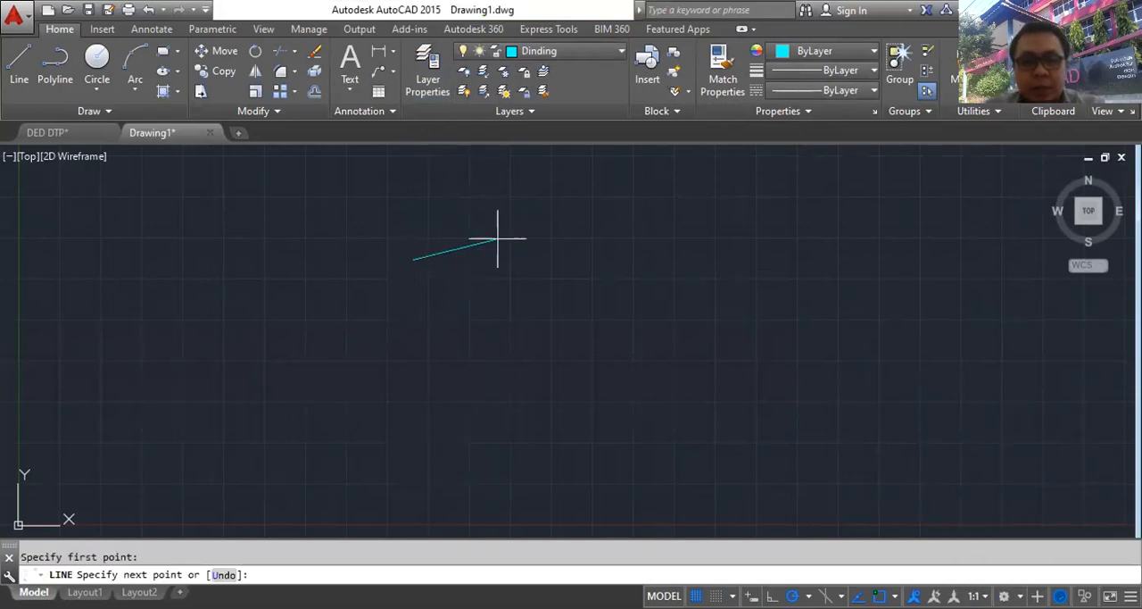
click(680, 259)
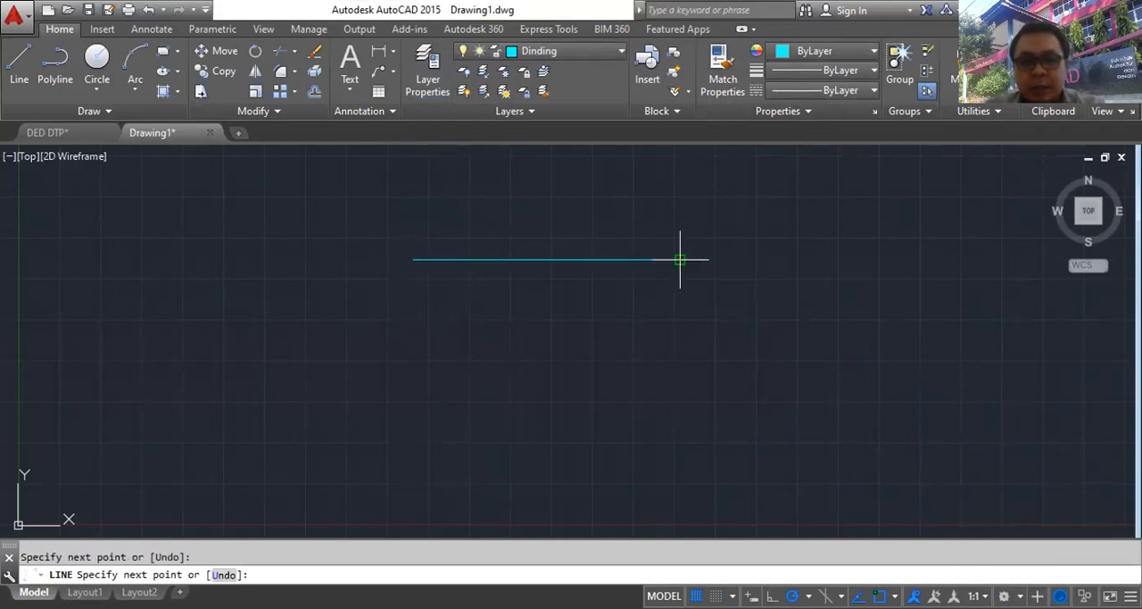
key(Escape)
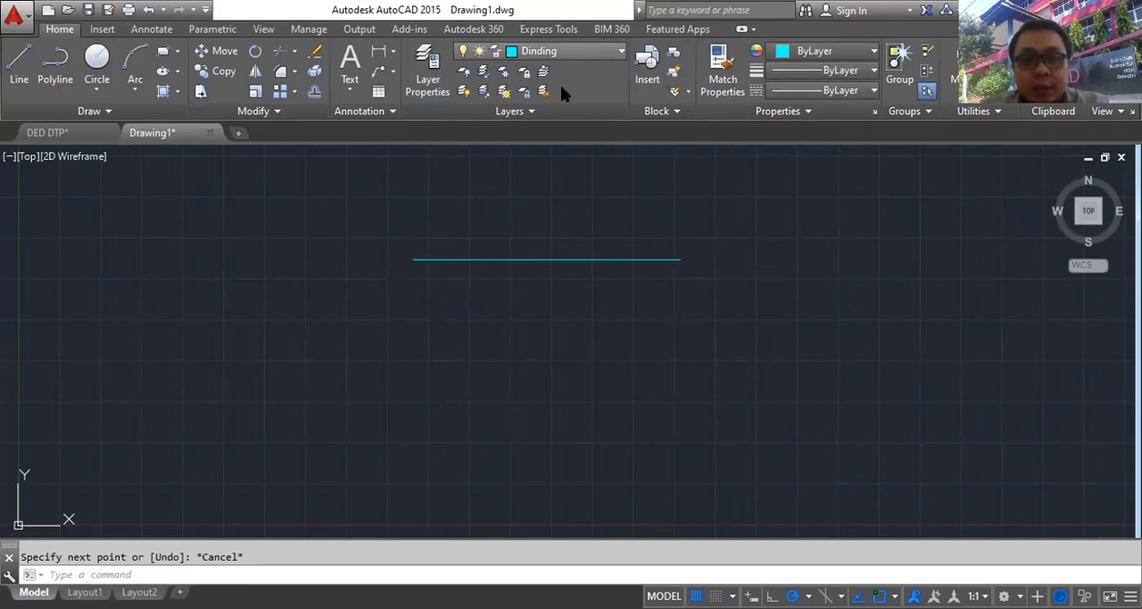
- Make Lantai the current layer and draw a horizontal line just below the cyan one, aligned with its two ends
click(553, 51)
click(546, 110)
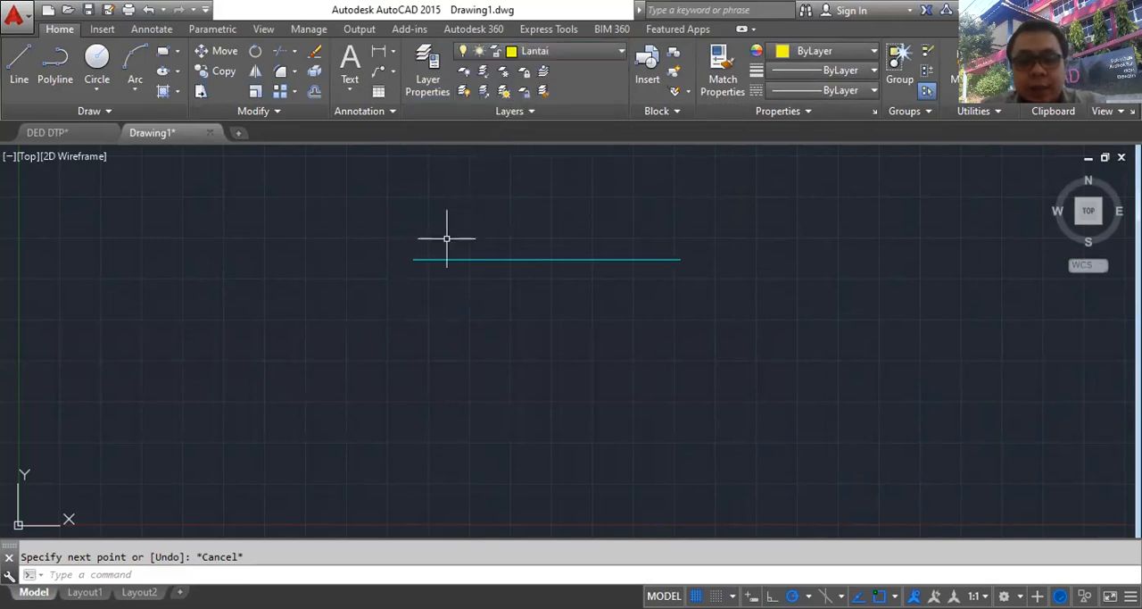
text(l)
key(Return)
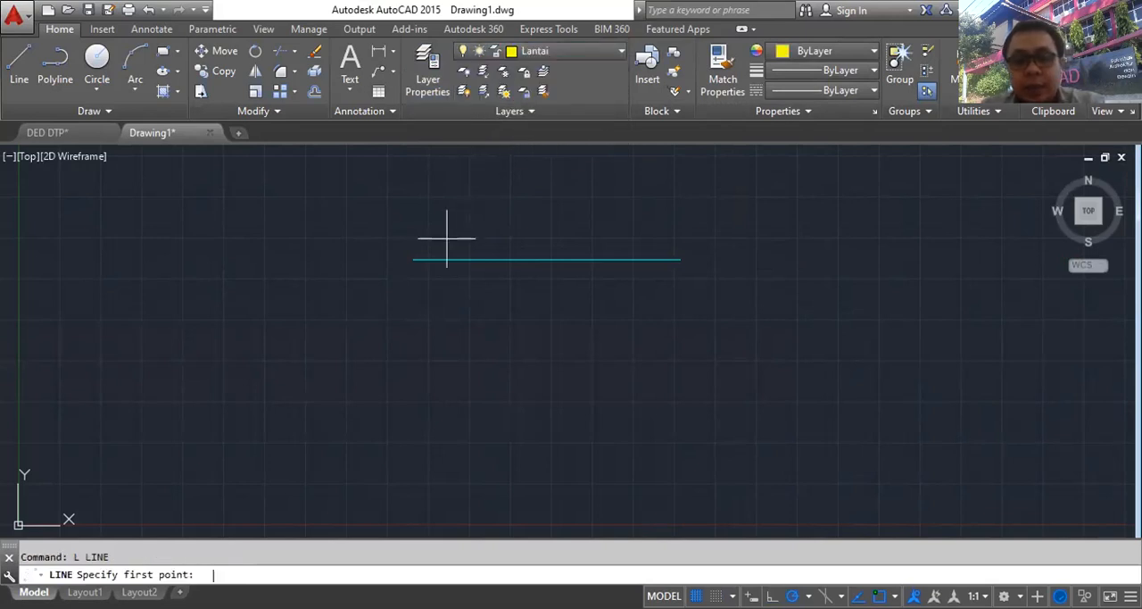
click(414, 285)
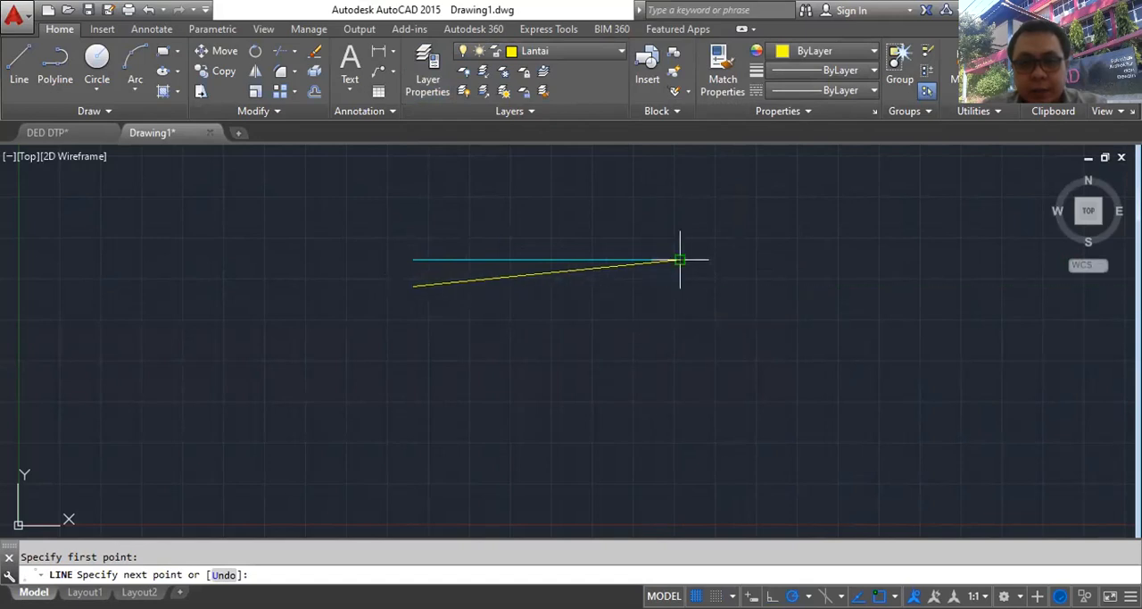
click(681, 285)
key(Escape)
middle_drag(558, 356, 740, 347)
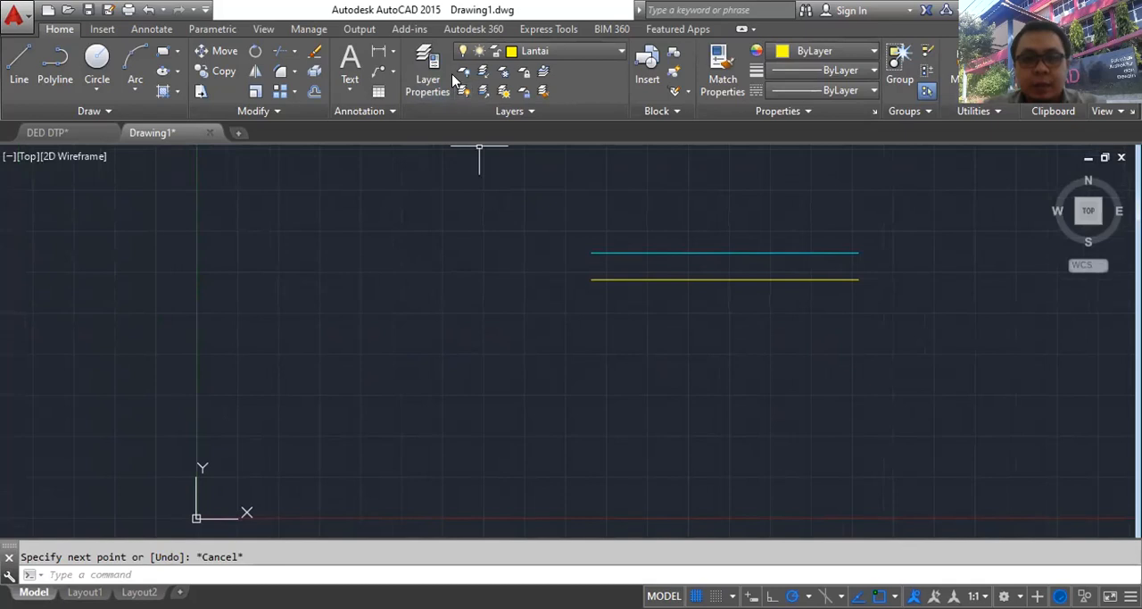
- Open the layer manager, make it narrower and shrink its Status, On and Freeze columns
click(428, 70)
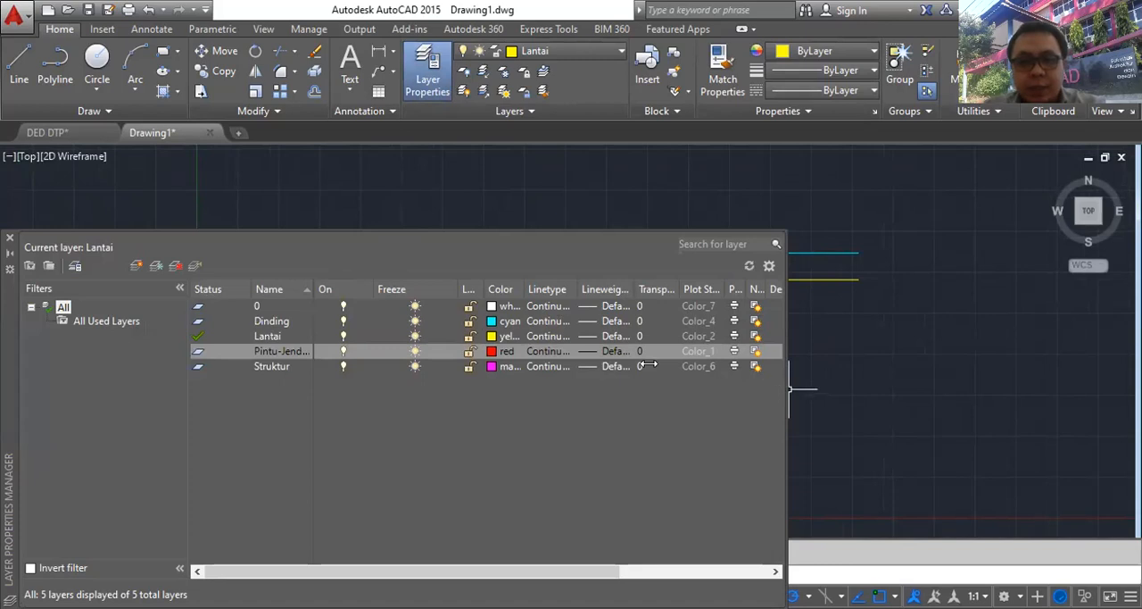
drag(649, 365, 650, 364)
drag(246, 285, 217, 286)
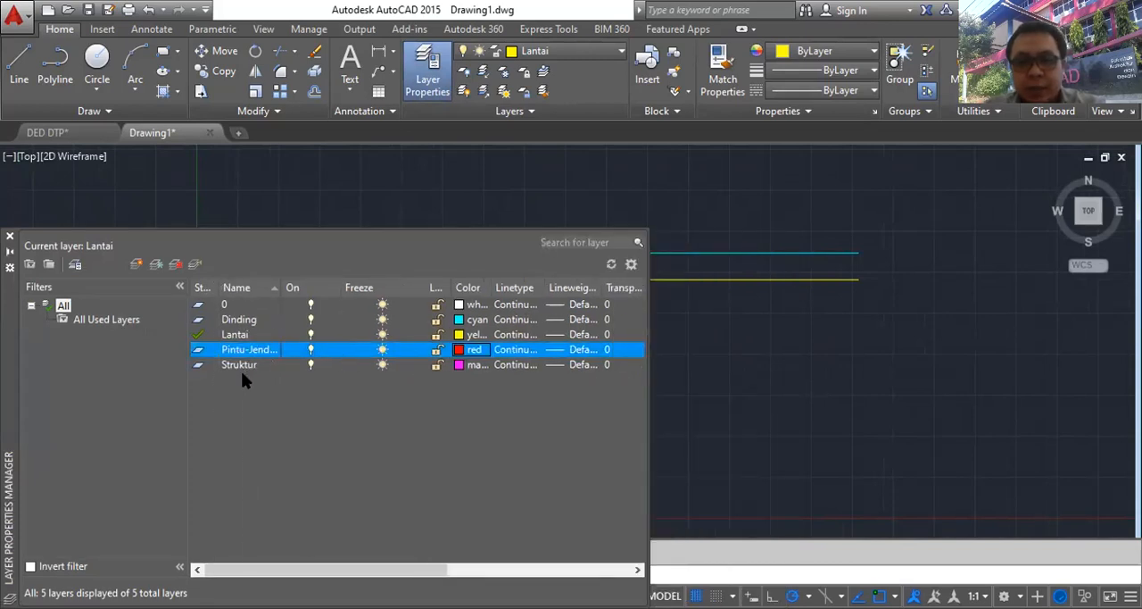
double_click(236, 319)
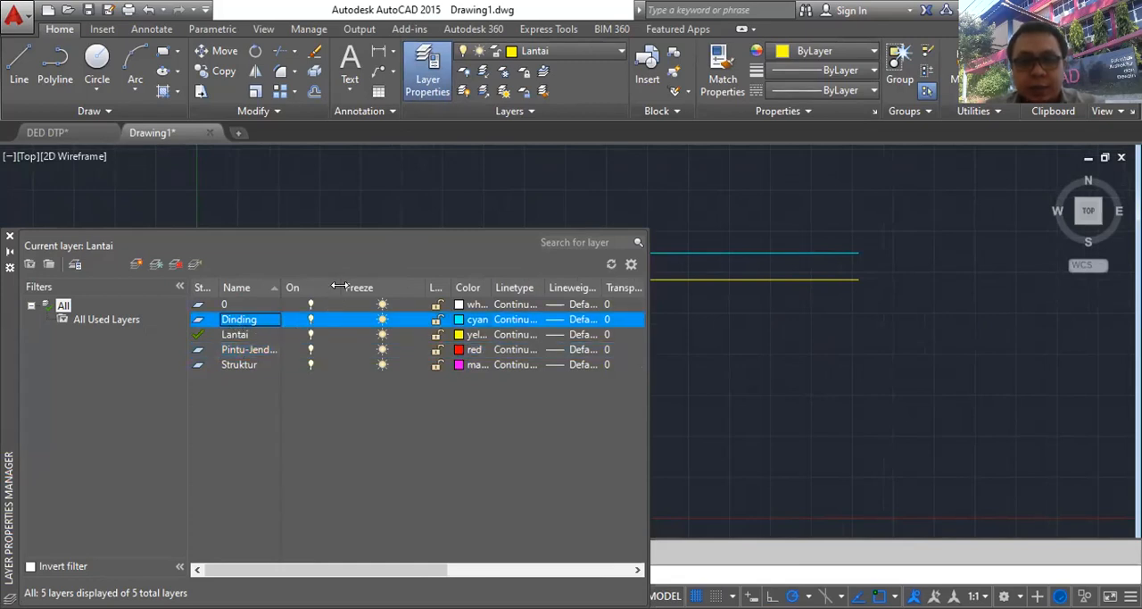
drag(322, 285, 298, 285)
drag(402, 279, 345, 280)
- Turn the Dinding layer off and back on, and do the same with the current Lantai layer
click(299, 319)
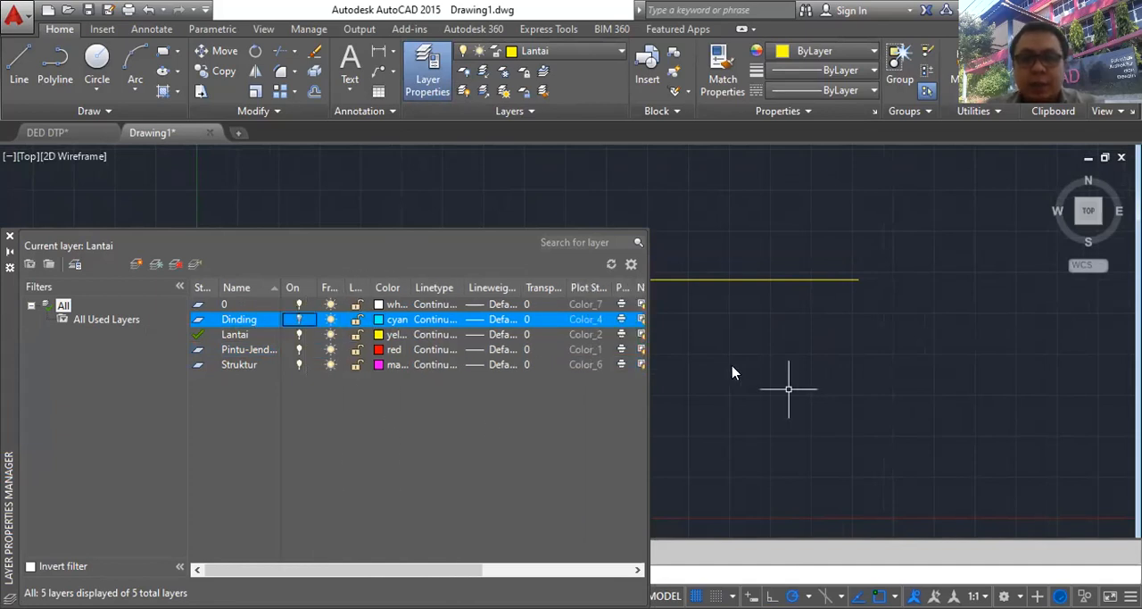
click(298, 317)
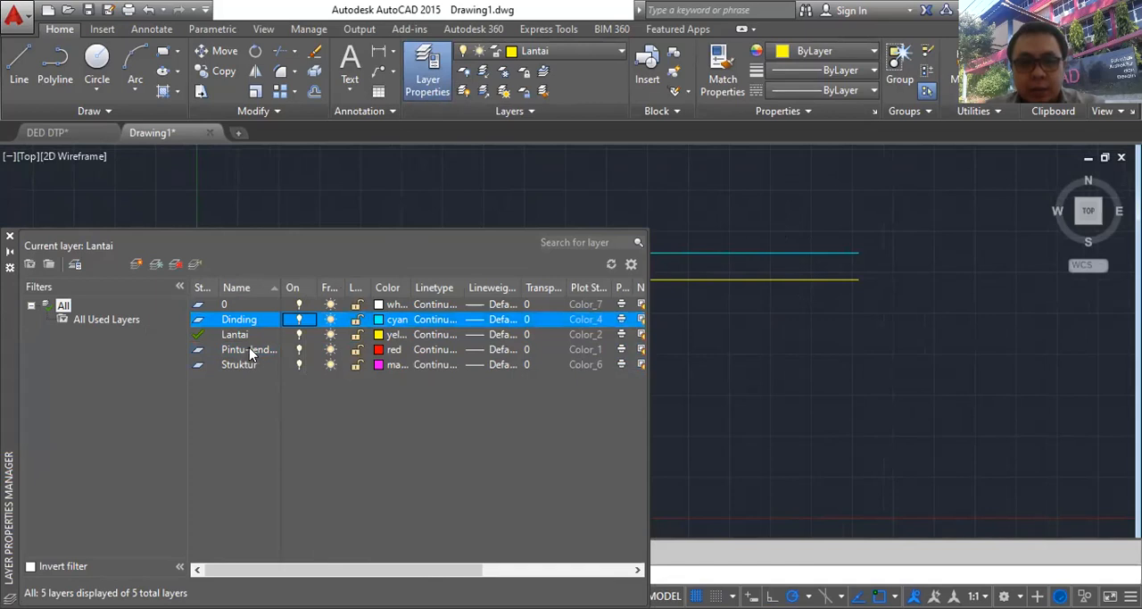
click(299, 335)
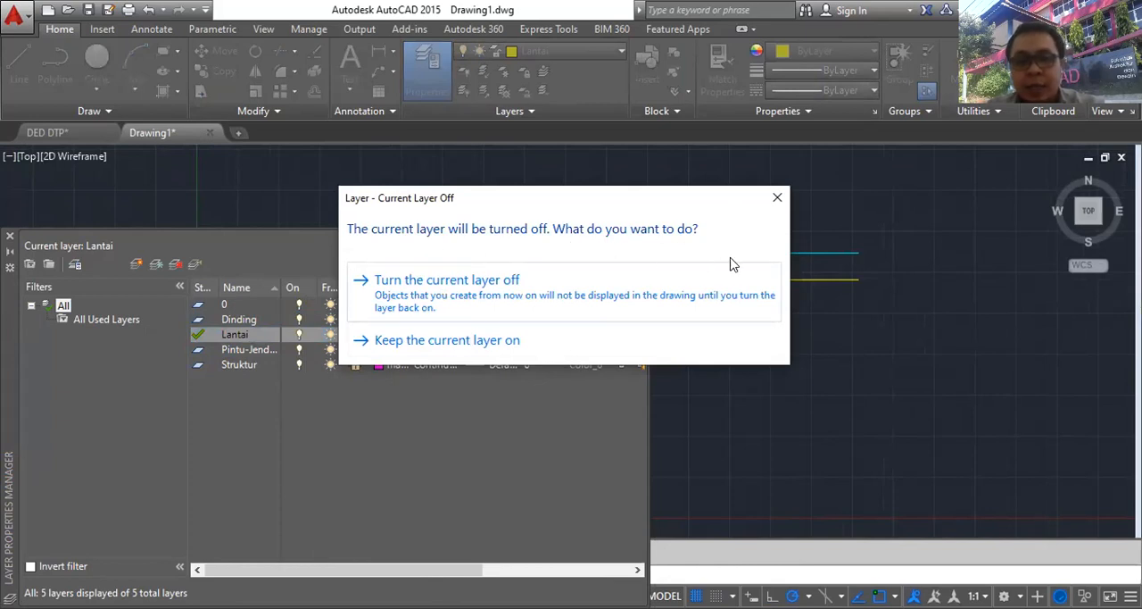
click(445, 312)
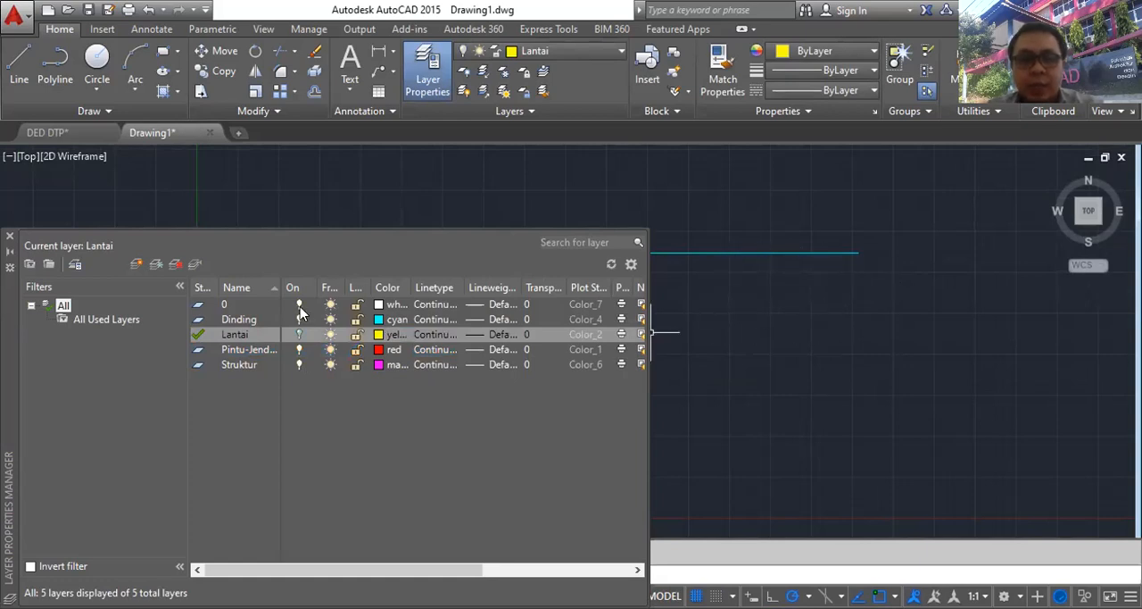
click(299, 336)
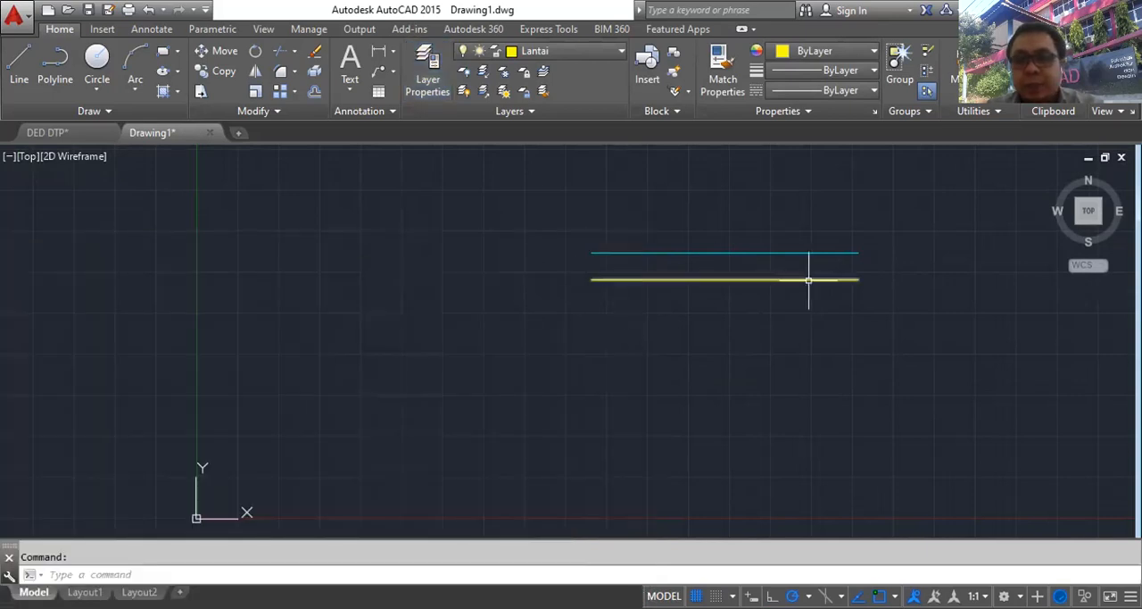
middle_drag(809, 288, 606, 238)
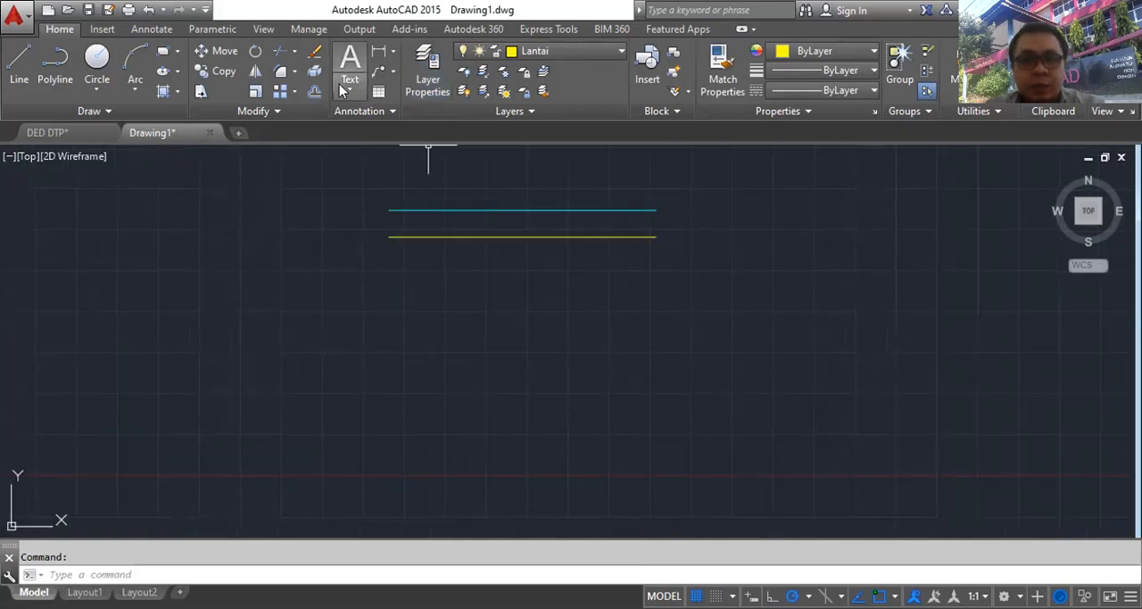
click(351, 60)
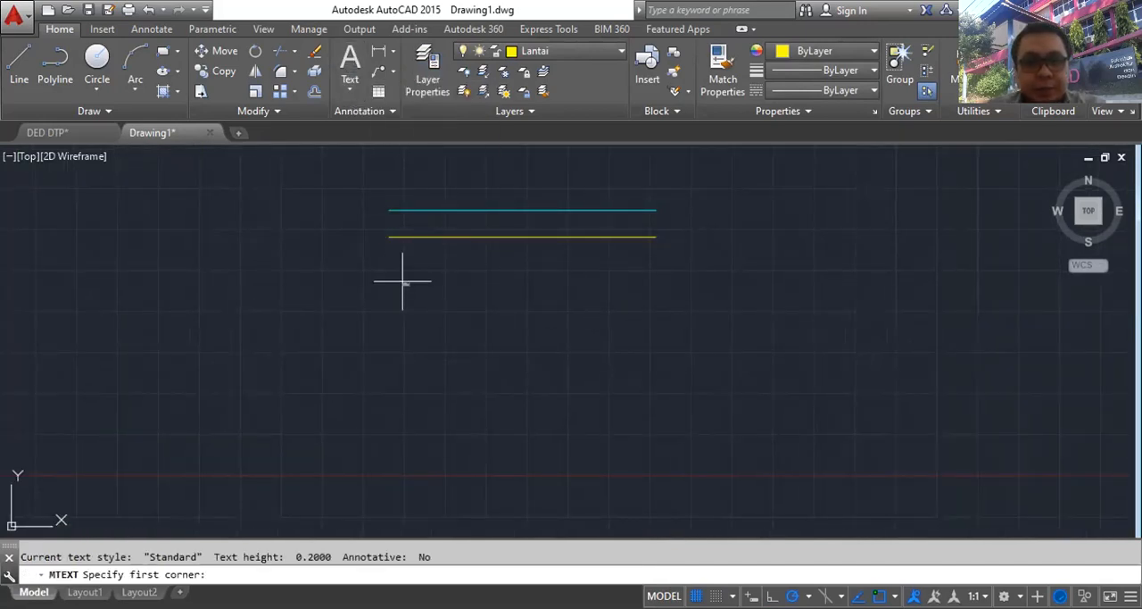
click(350, 88)
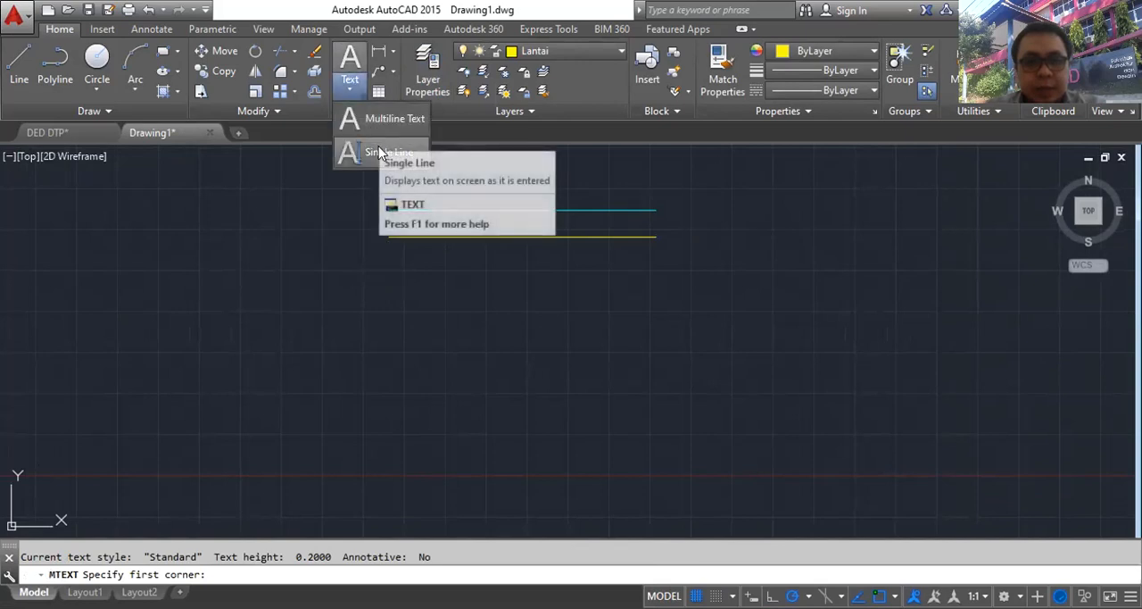
click(377, 150)
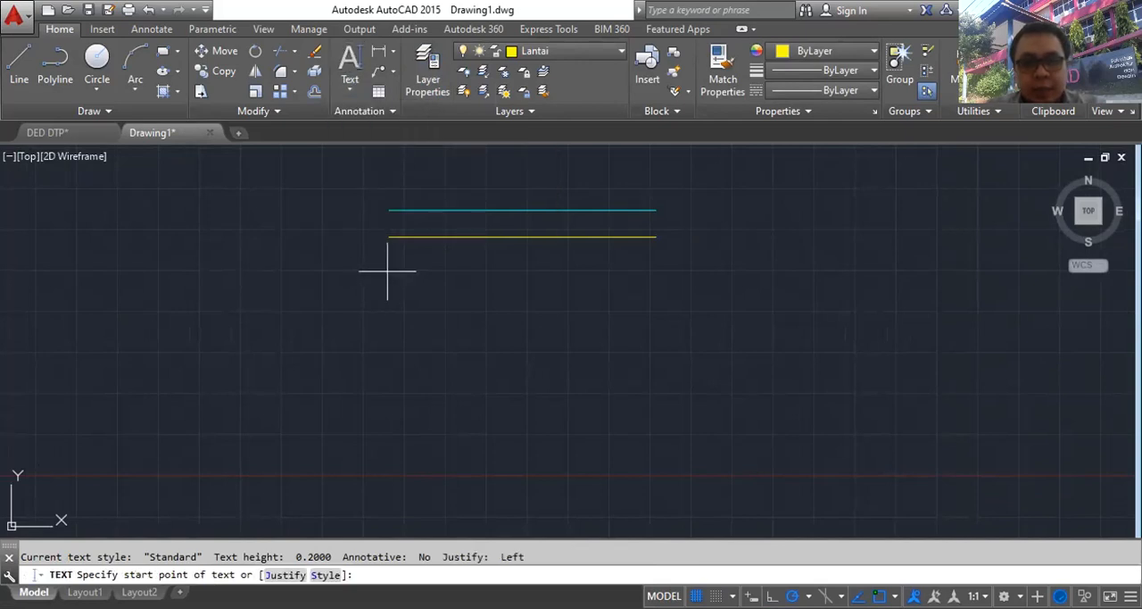
click(387, 270)
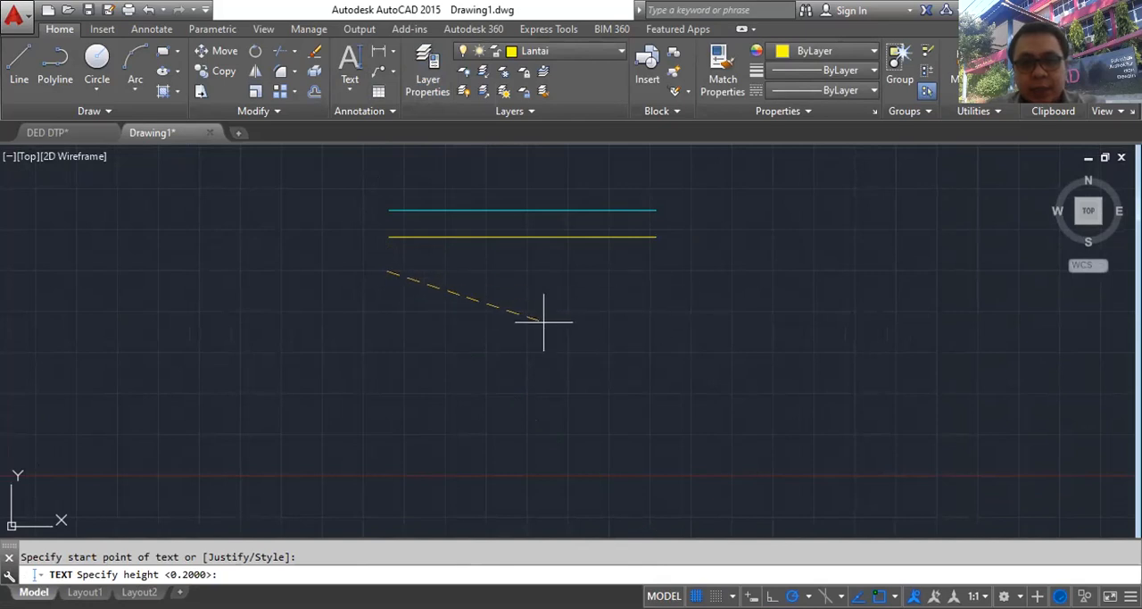
click(674, 314)
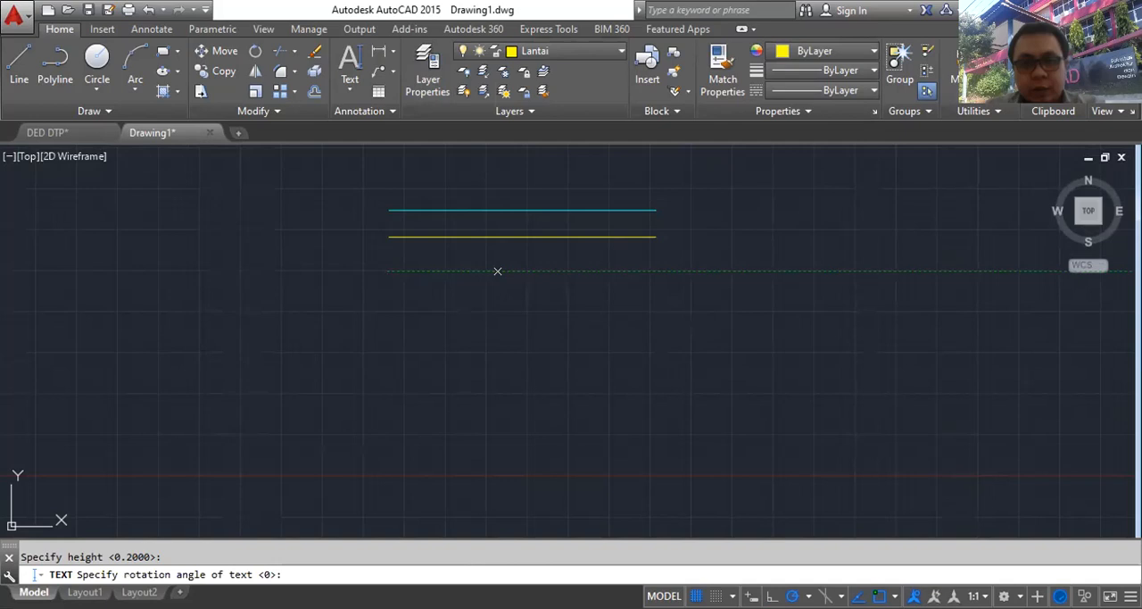
click(498, 271)
key(Escape)
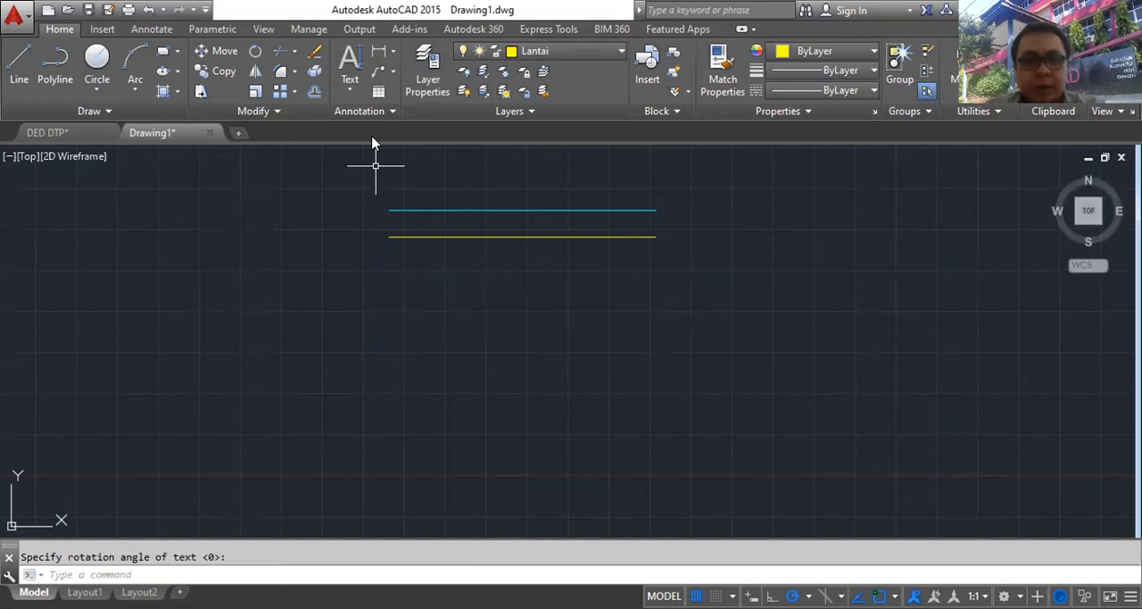
click(349, 93)
click(396, 153)
click(384, 274)
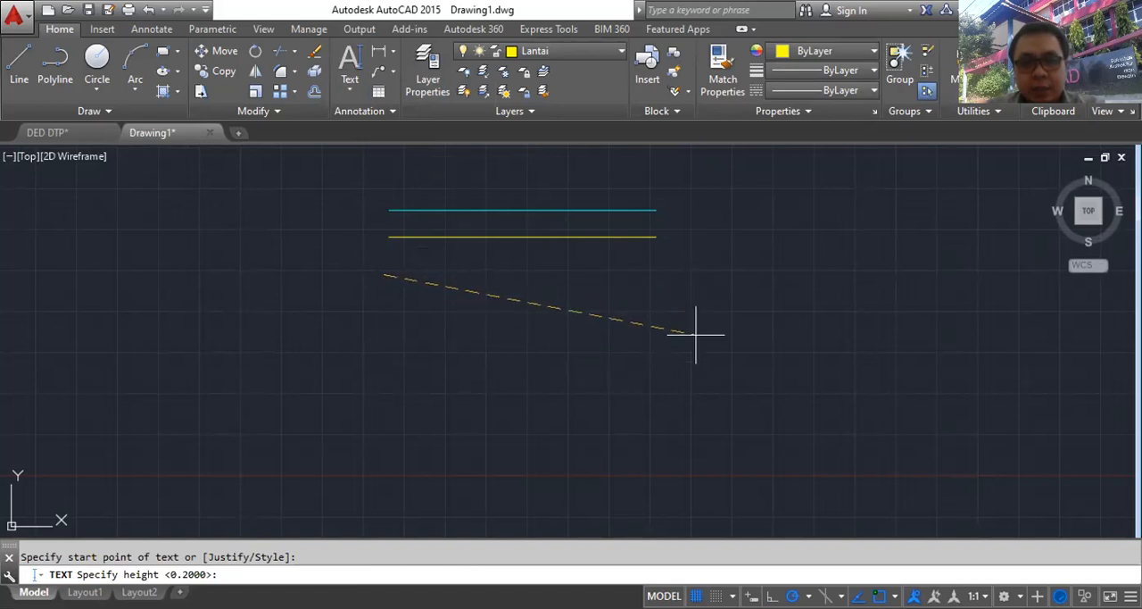
key(Escape)
- Start a multiline text with a wide text box just below the yellow line, beginning near its left end
click(350, 92)
click(392, 120)
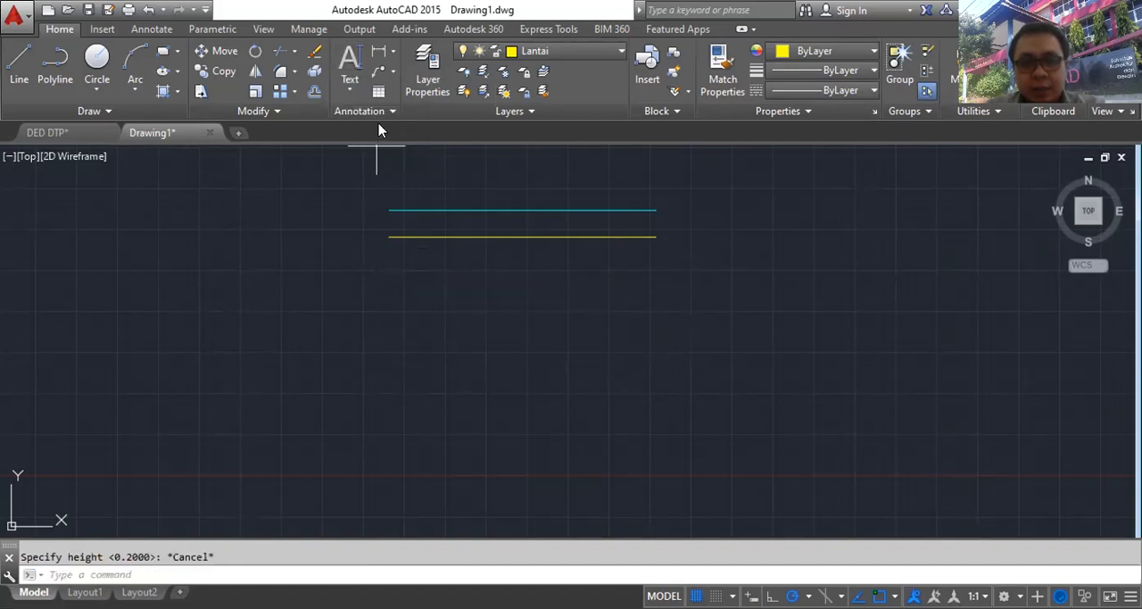
click(385, 270)
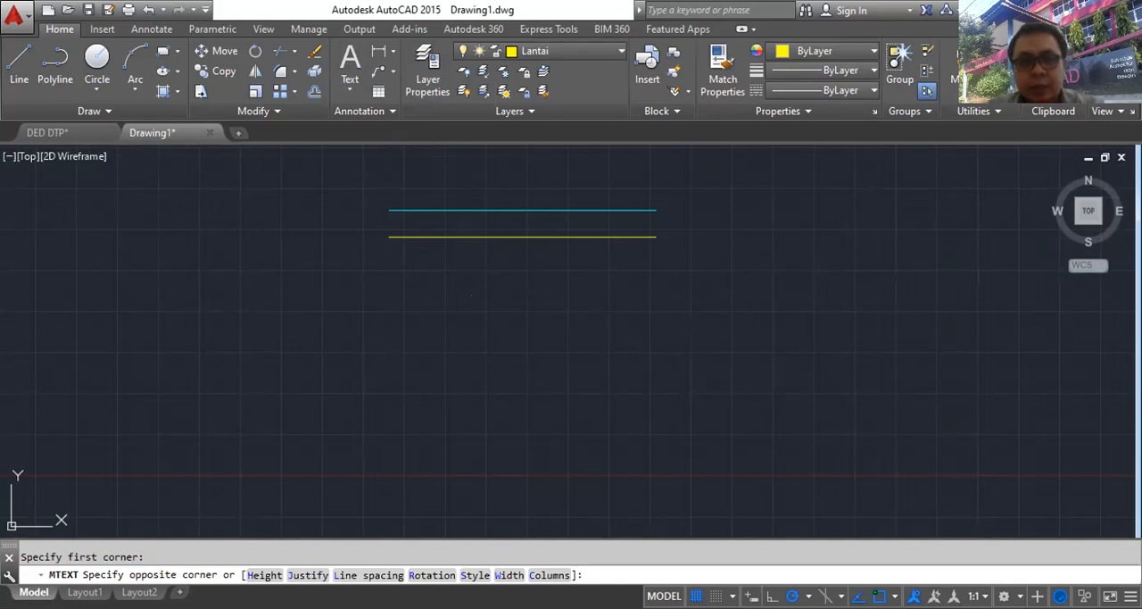
click(828, 373)
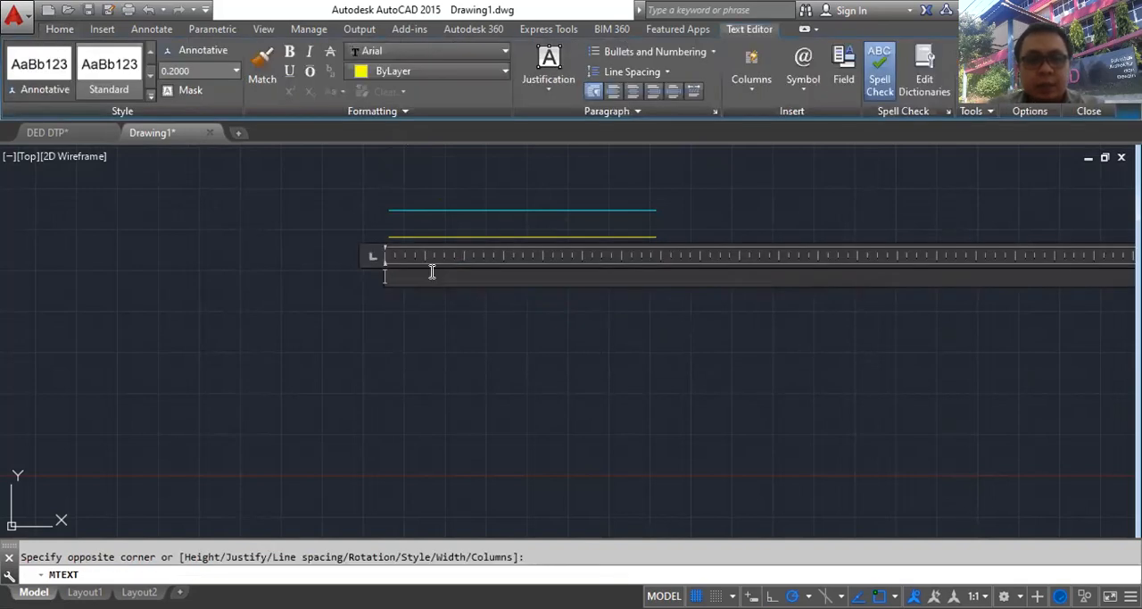
- Try to set the height of the new multiline text to 2.5 and to 20
click(235, 71)
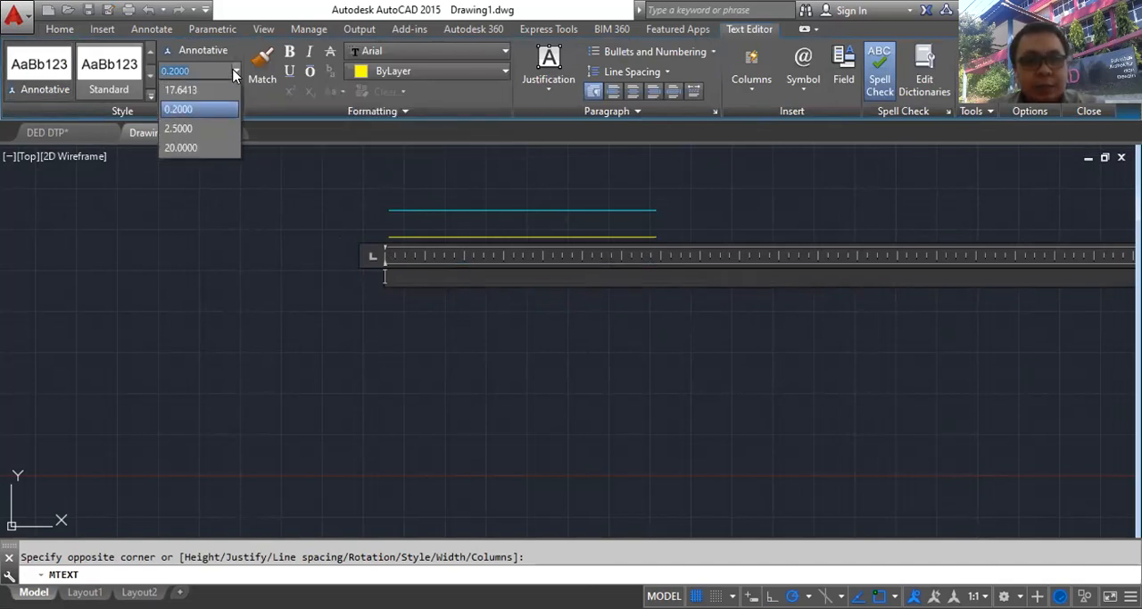
click(235, 71)
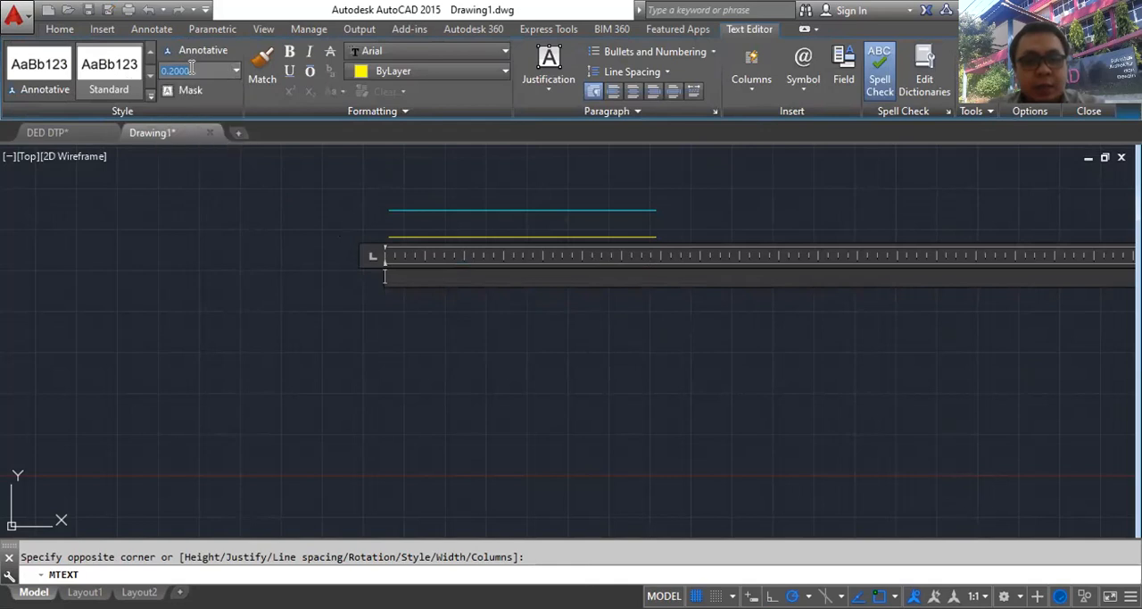
text(2.5)
key(Return)
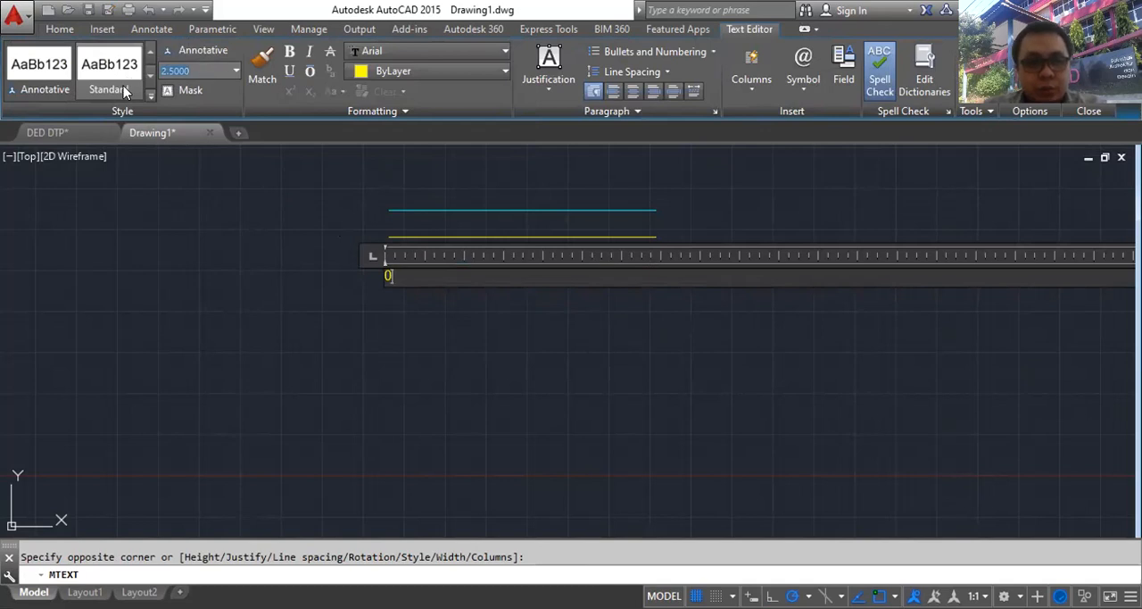
text(20)
key(Return)
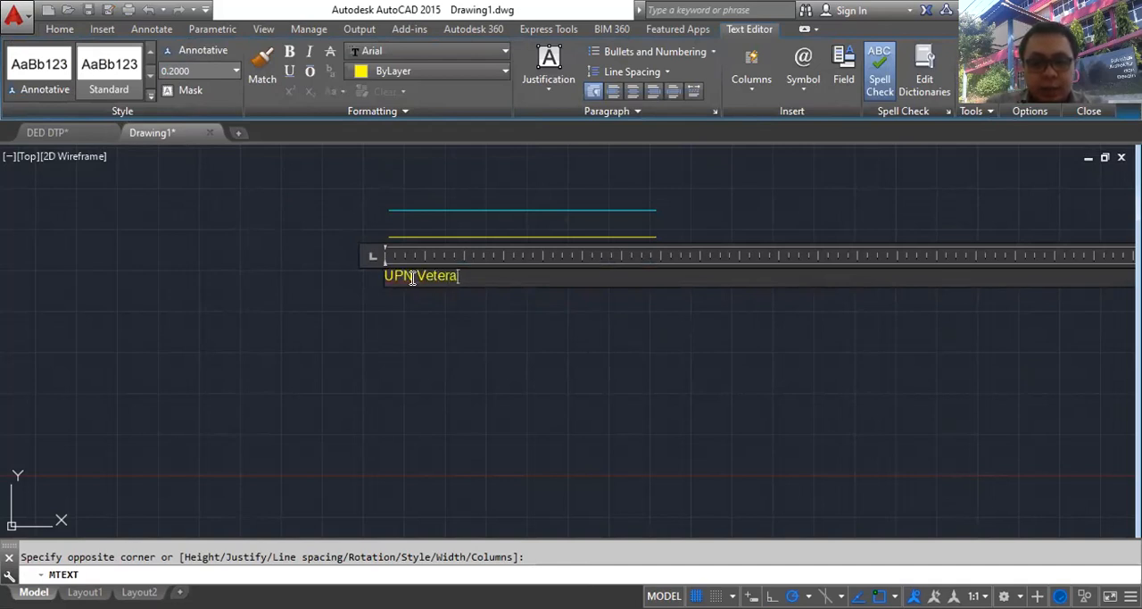
- Enter "UPN Veteran" as the multiline text and finish editing it
text(n)
key(Return)
key(BackSpace)
click(428, 344)
- Reopen the UPN Veteran text for editing and set its height to 20
click(432, 291)
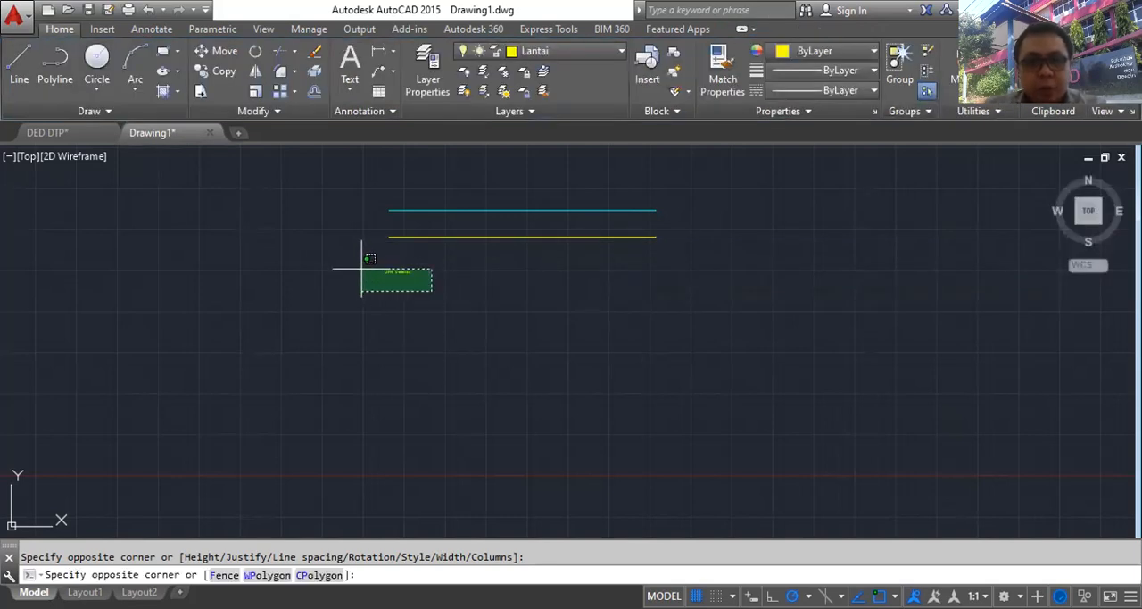
click(362, 264)
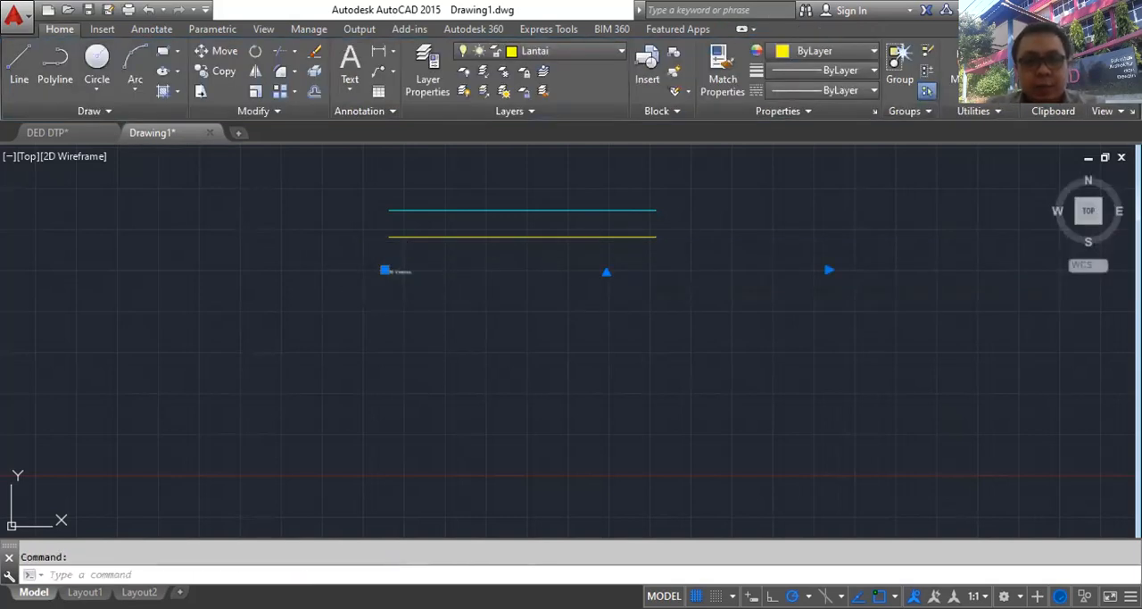
double_click(477, 272)
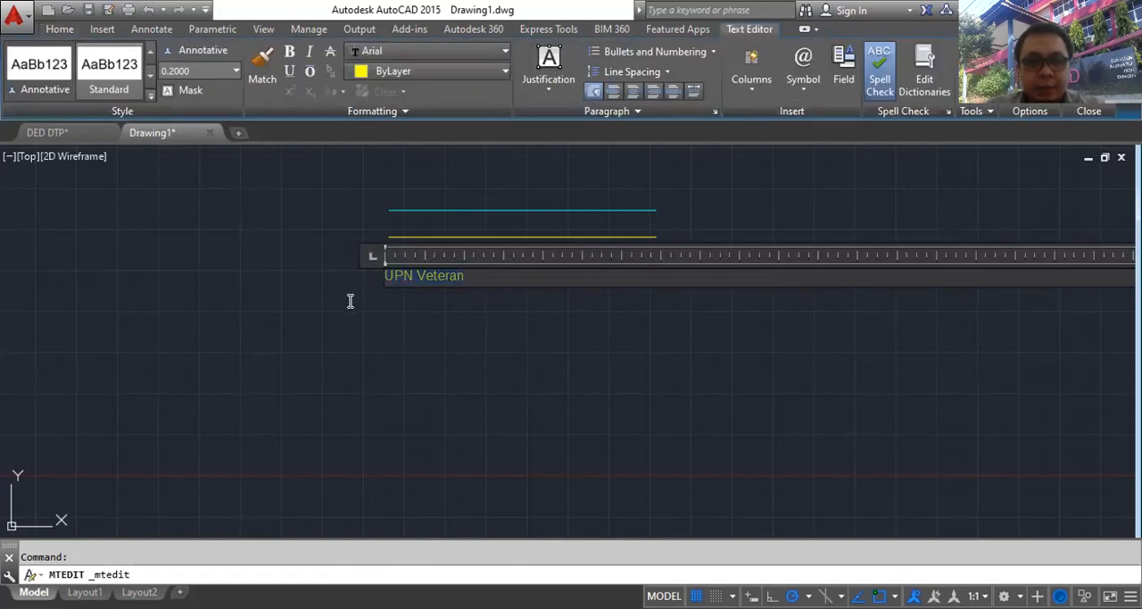
click(237, 71)
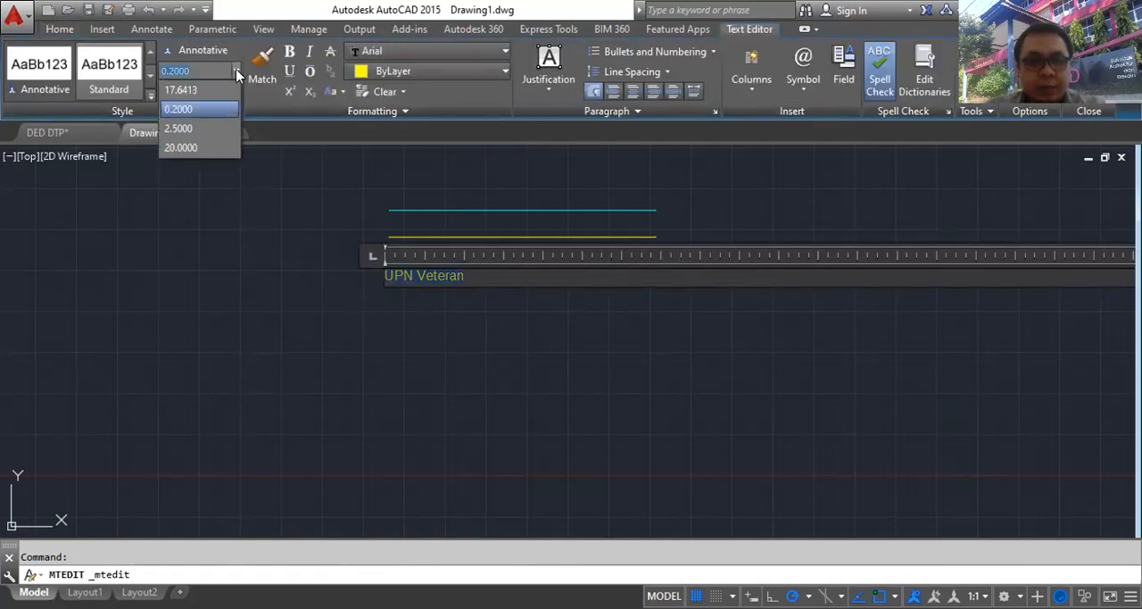
click(206, 147)
click(222, 218)
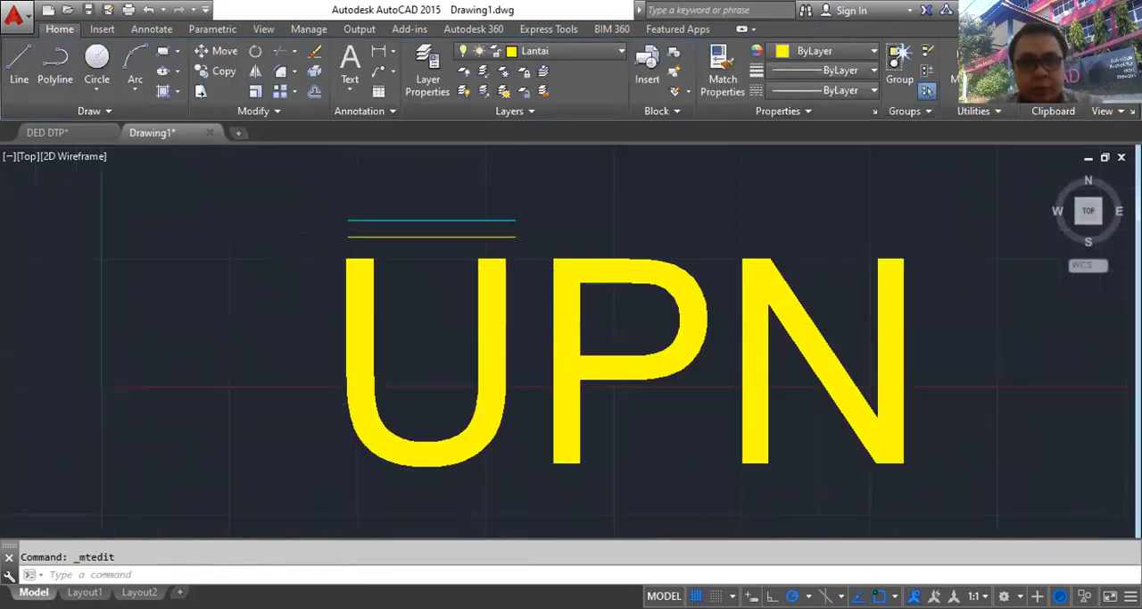
- Set the height of the whole UPN Veteran text to 5 and finish editing
scroll(274, 238, down, 2)
click(423, 295)
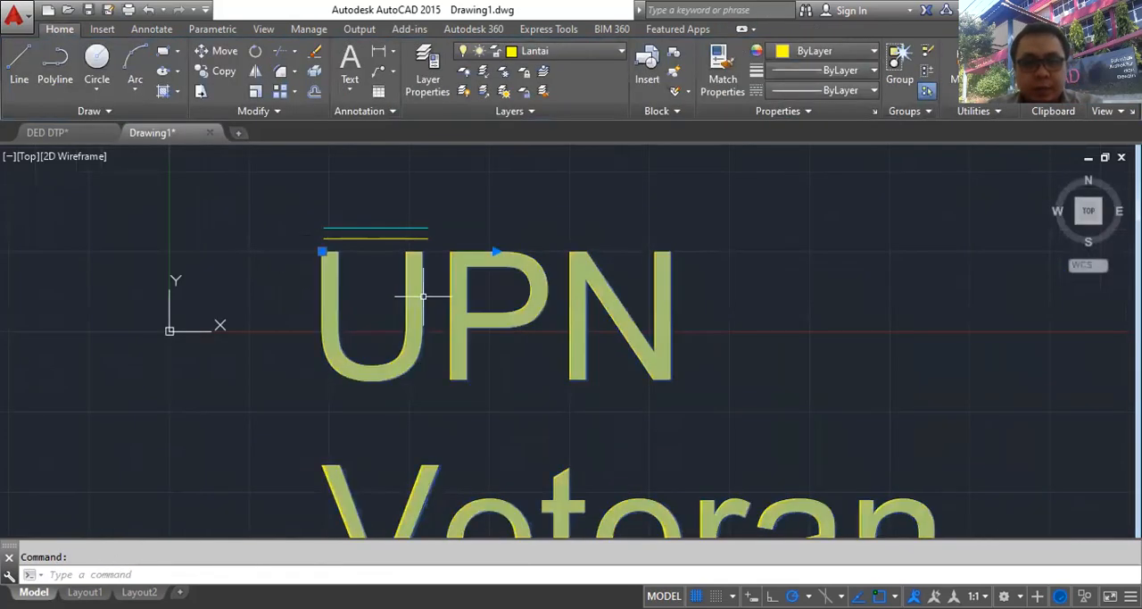
double_click(423, 295)
key(ctrl+a)
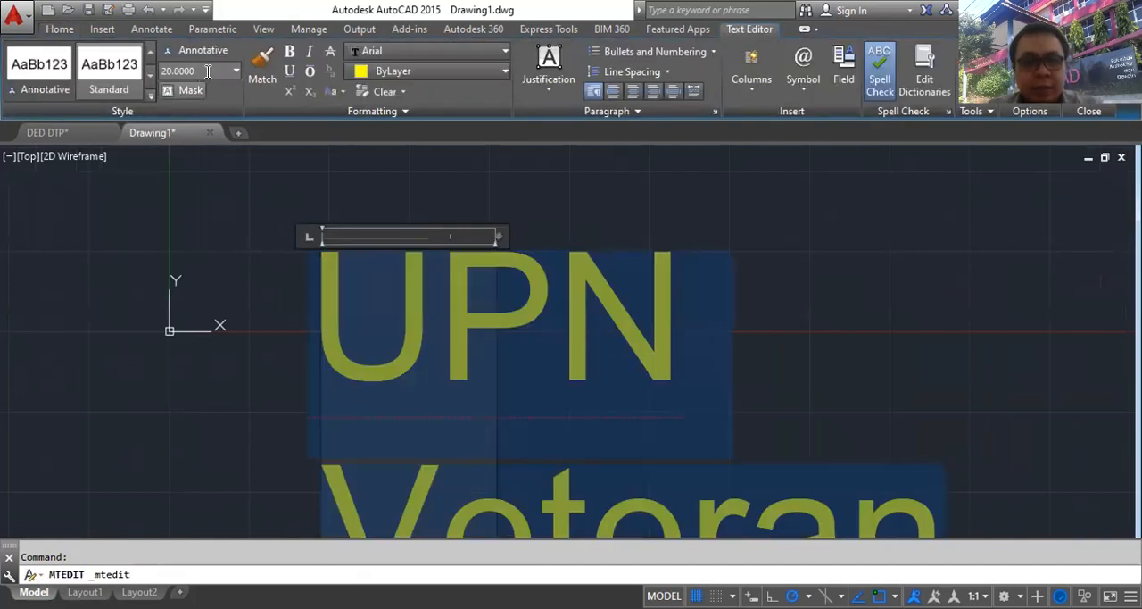
click(236, 70)
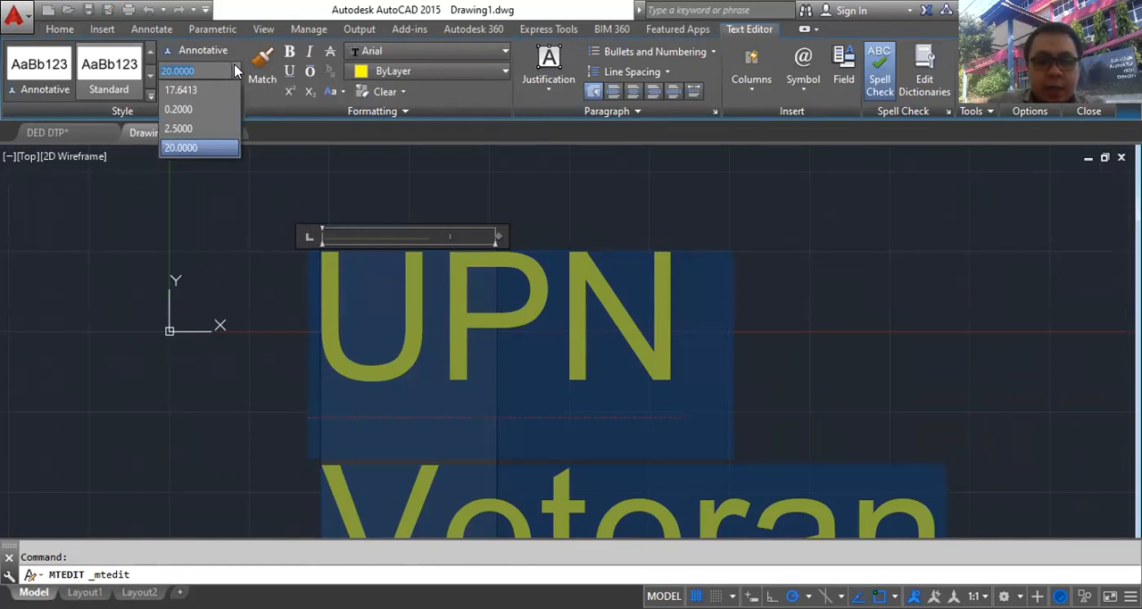
text(5)
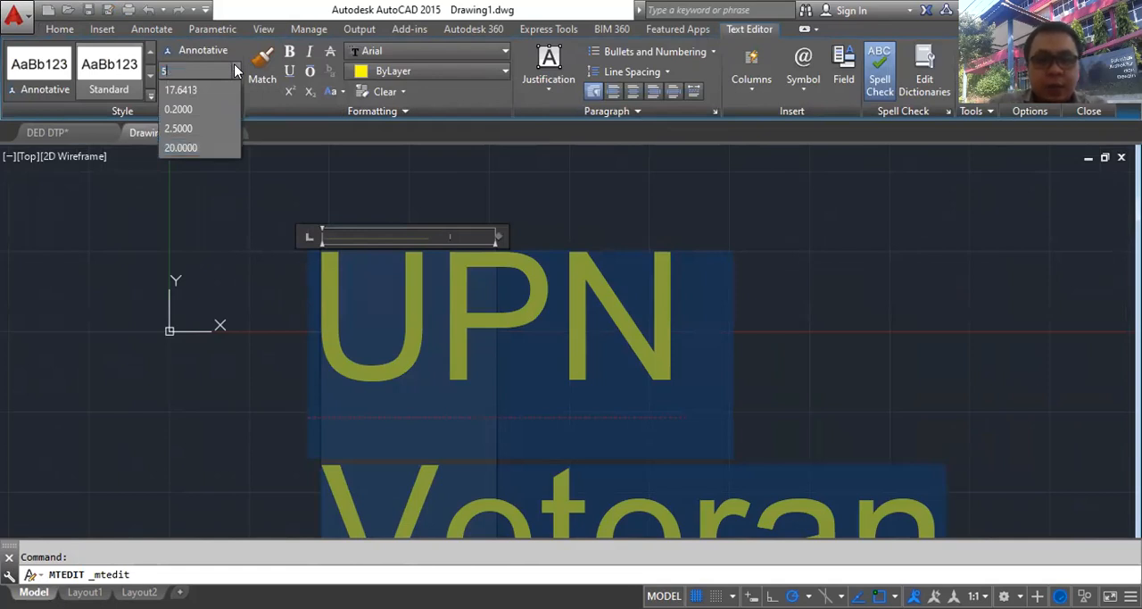
click(214, 70)
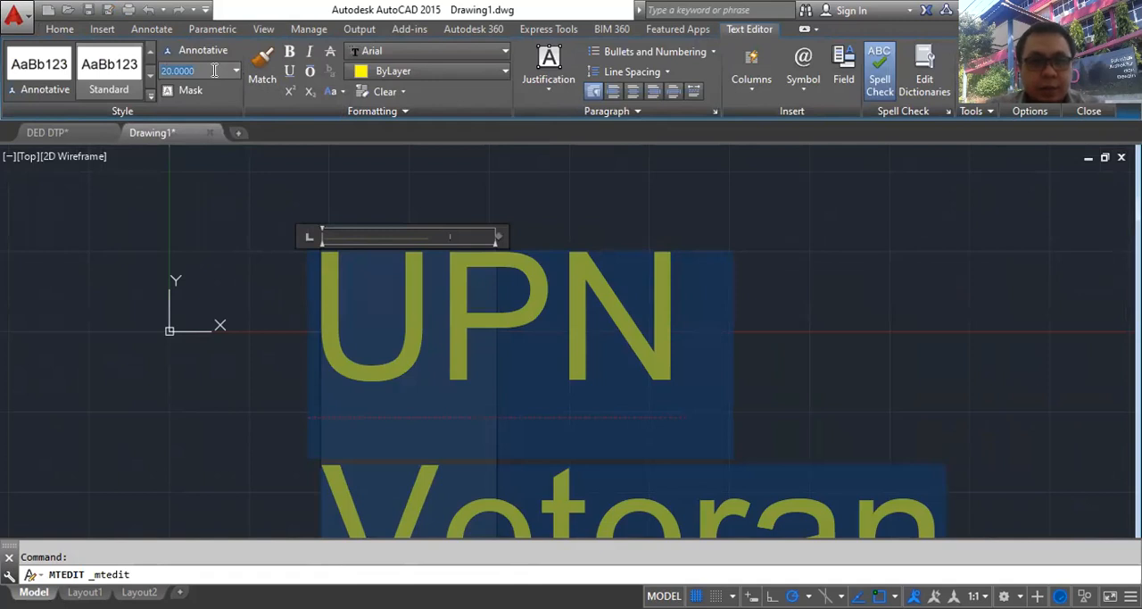
text(5)
key(Return)
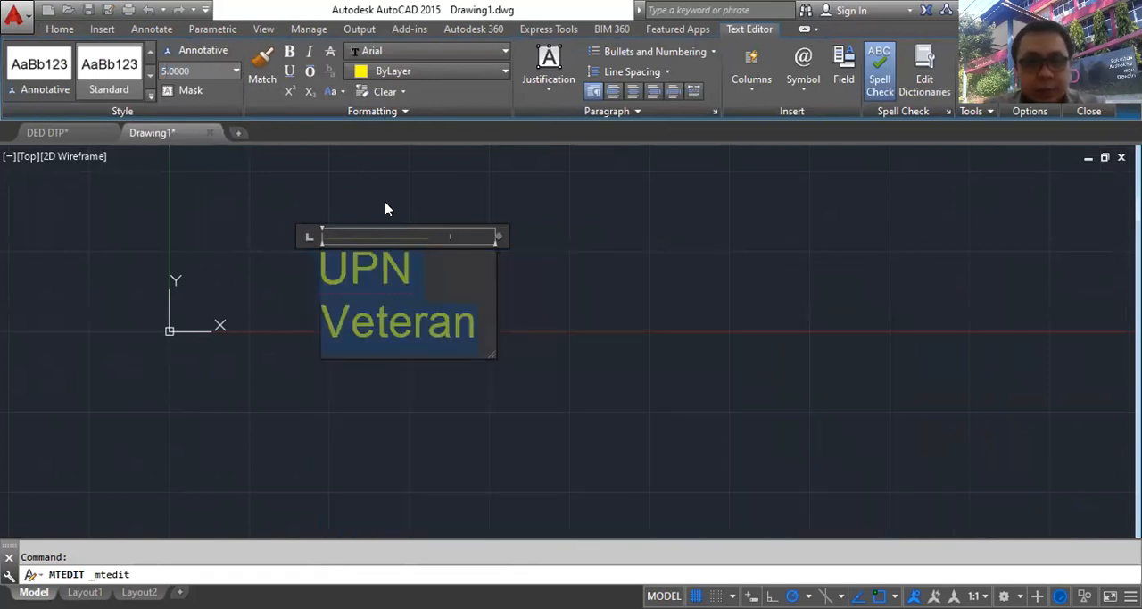
click(528, 277)
- Widen the UPN Veteran text box to the right so both words fit on one line
click(384, 258)
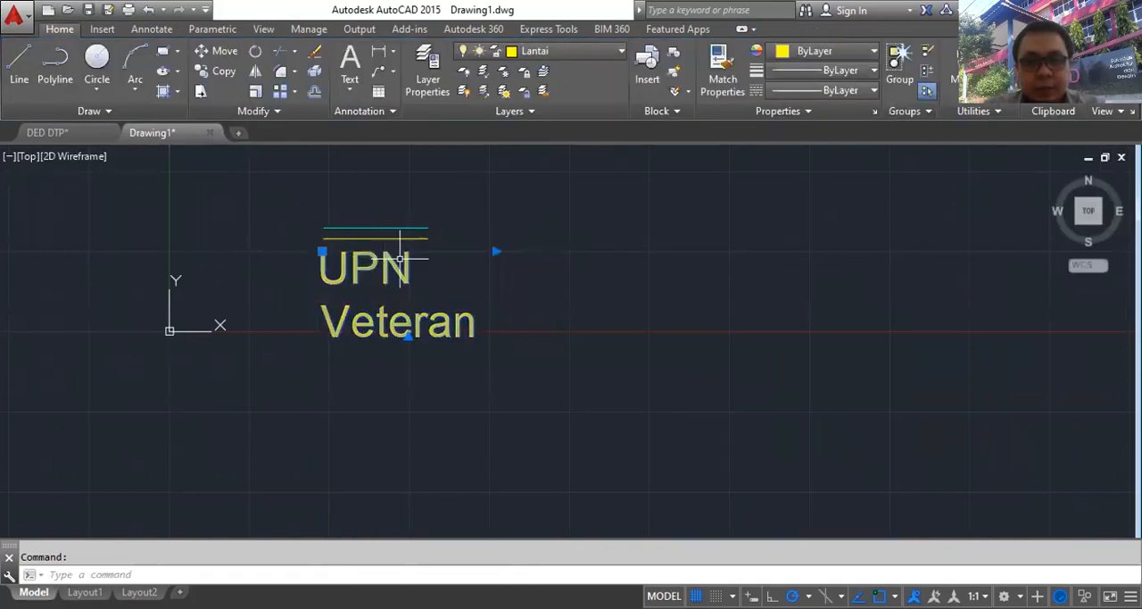
click(495, 250)
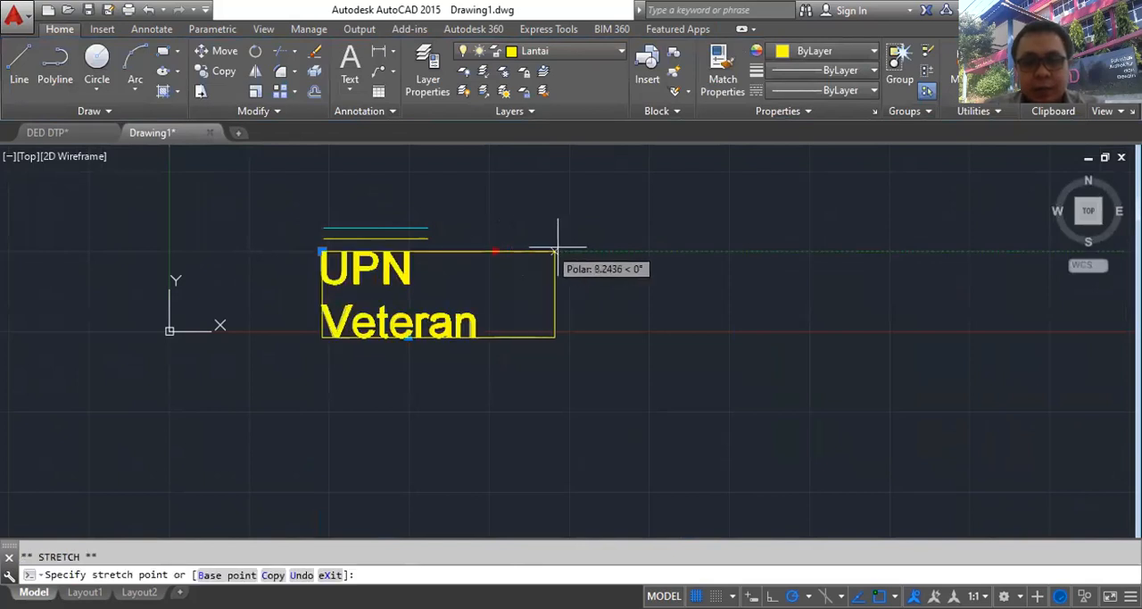
click(592, 249)
key(Escape)
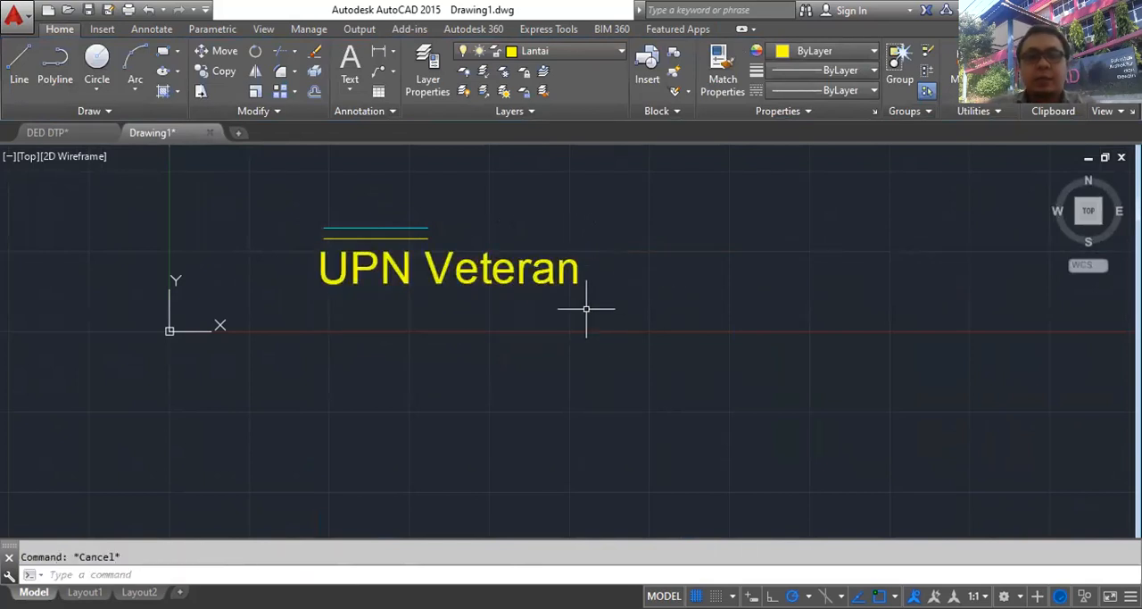
middle_drag(371, 249, 454, 362)
scroll(452, 357, up, 2)
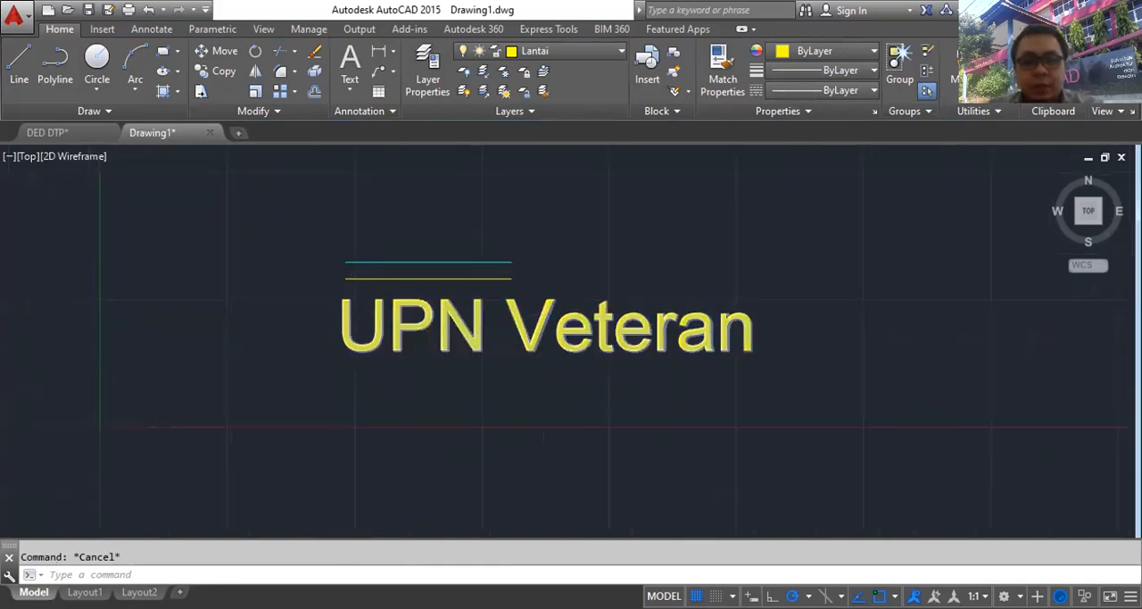
scroll(473, 348, up, 2)
middle_drag(663, 230, 619, 268)
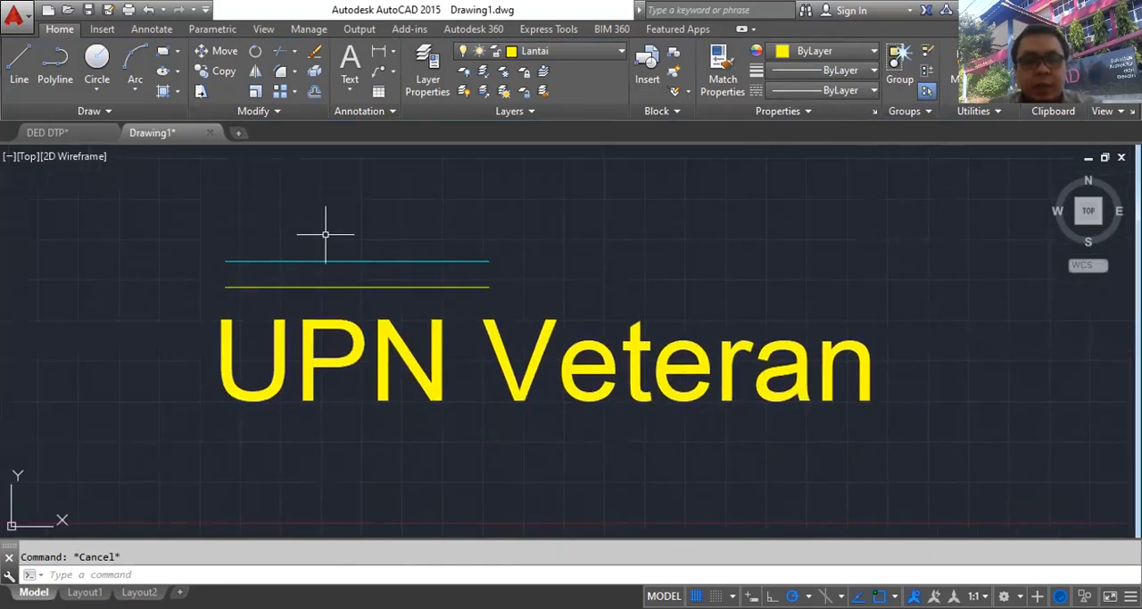
- Switch to the DED DTP drawing and examine the sheets and the two floor plans with their room labels and line colours
click(83, 131)
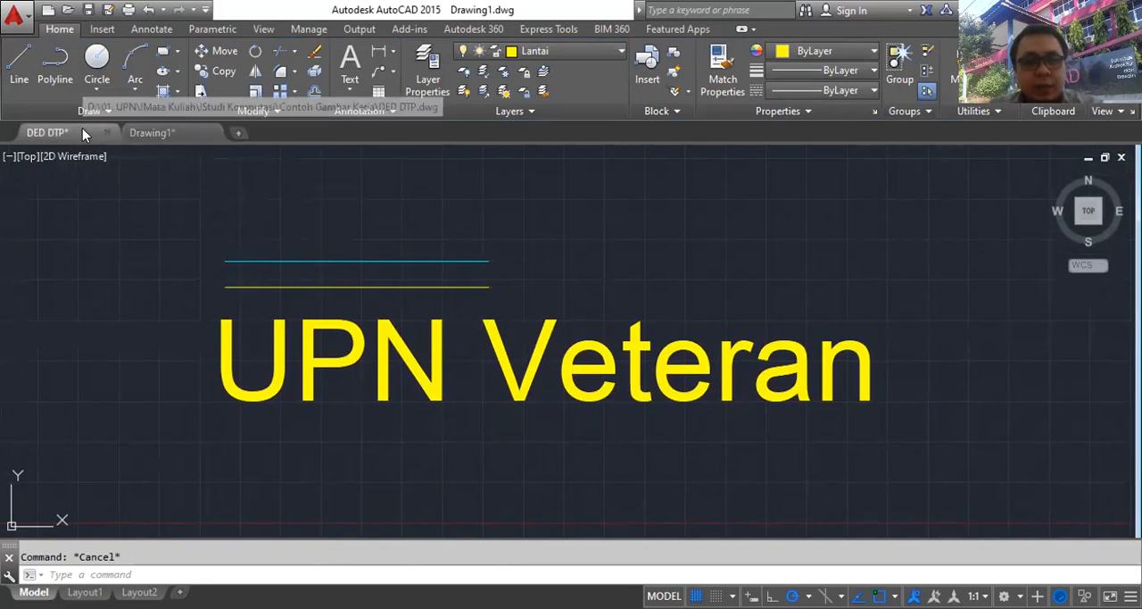
middle_drag(265, 278, 458, 188)
scroll(415, 174, up, 4)
scroll(415, 214, down, 4)
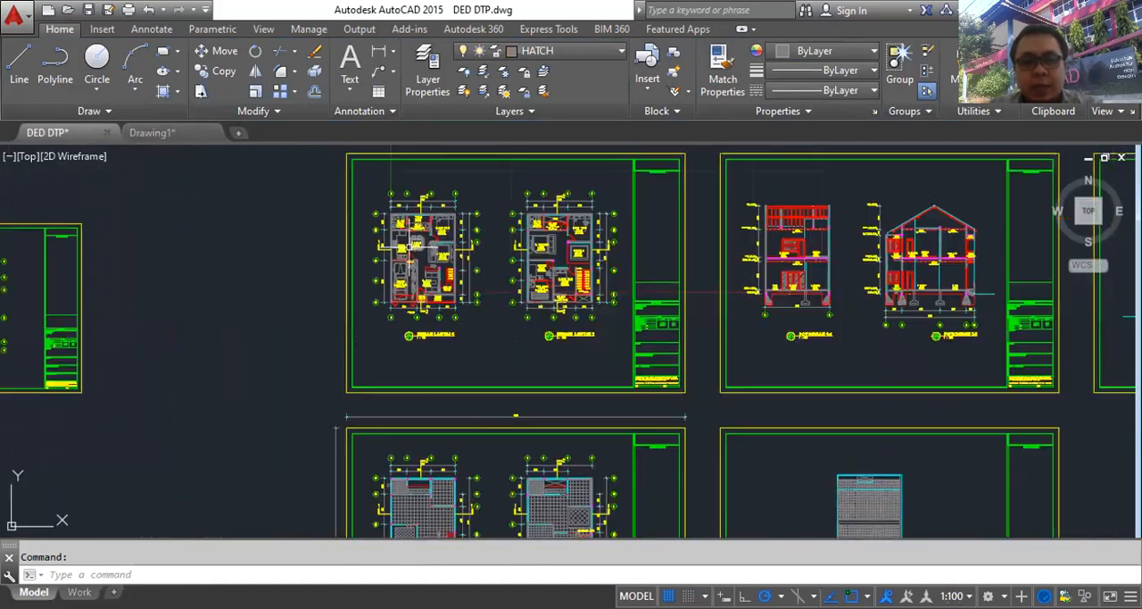
scroll(646, 345, down, 2)
middle_drag(646, 344, 404, 258)
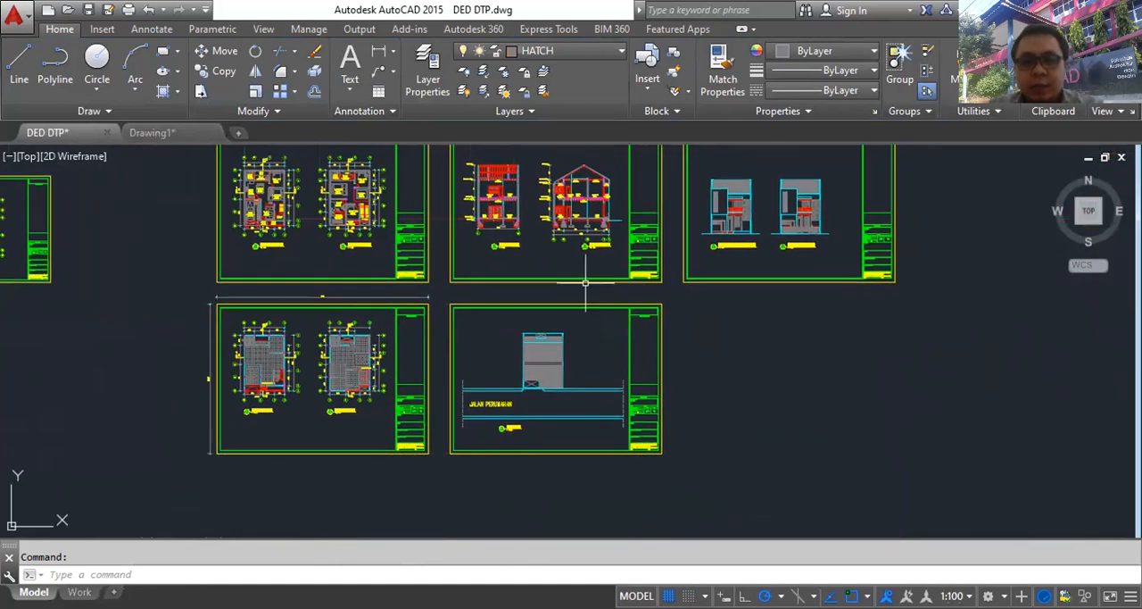
middle_drag(257, 192, 295, 271)
scroll(295, 271, up, 4)
scroll(295, 276, up, 4)
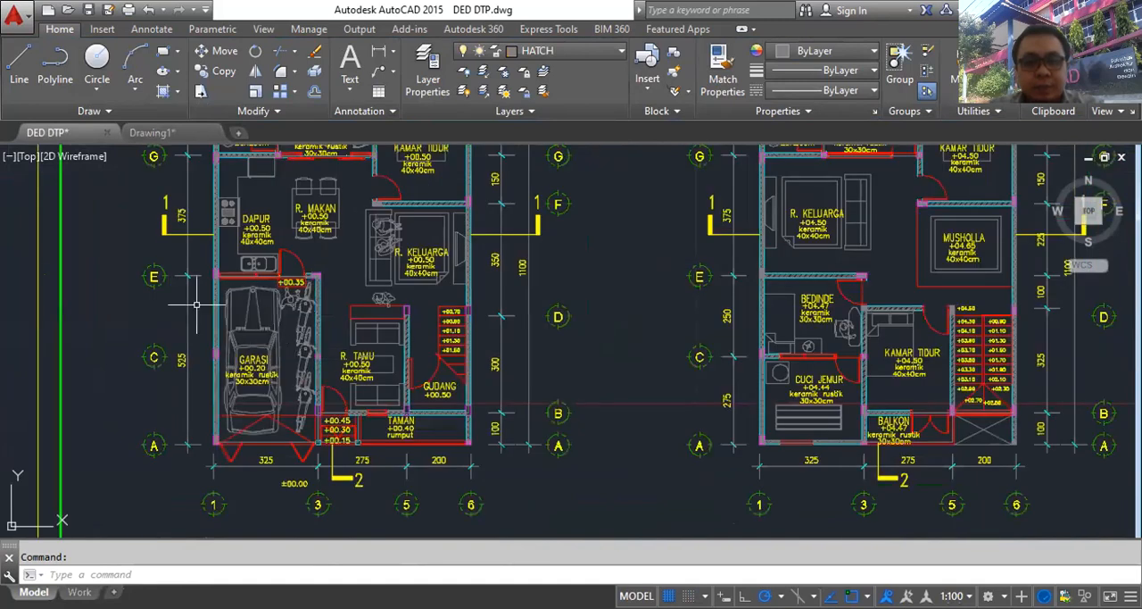
scroll(188, 296, up, 2)
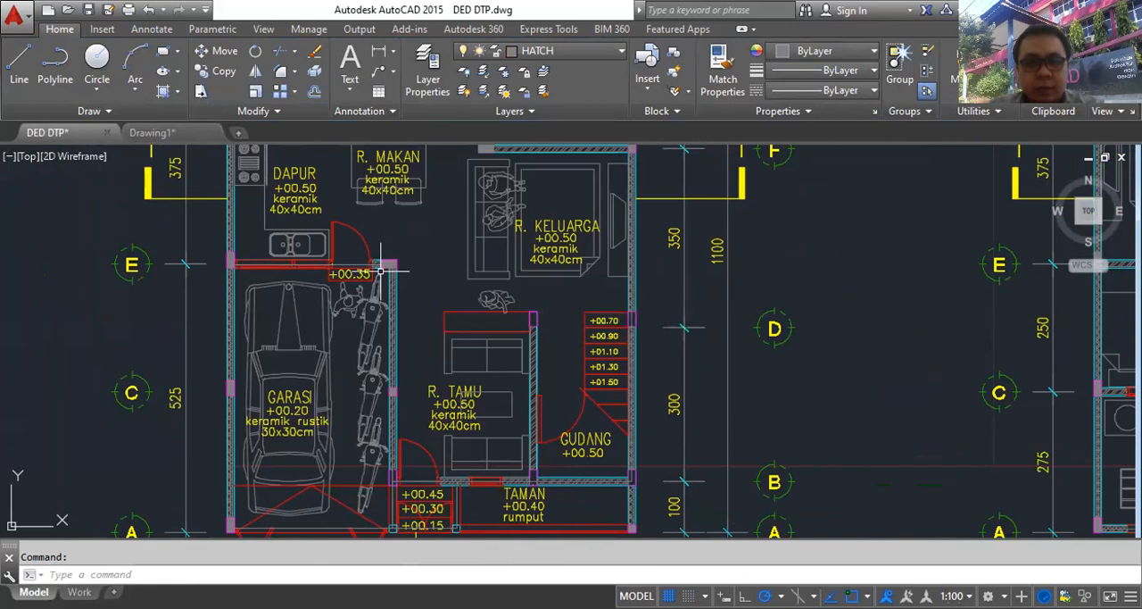
scroll(419, 287, down, 2)
mouse_move(607, 336)
middle_down()
mouse_move(459, 330)
mouse_move(371, 357)
middle_up()
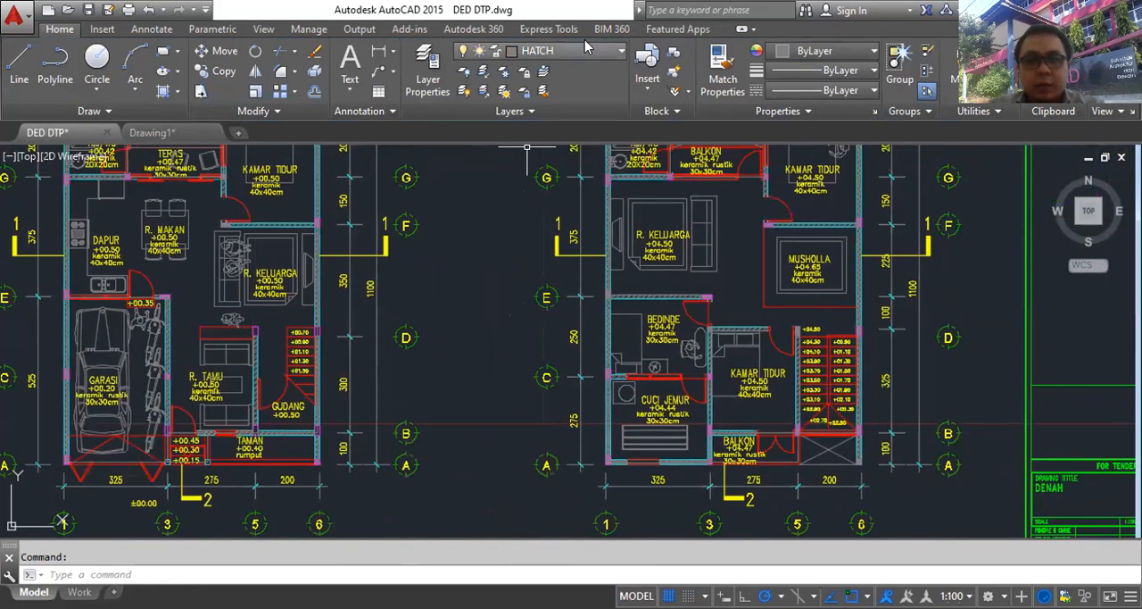